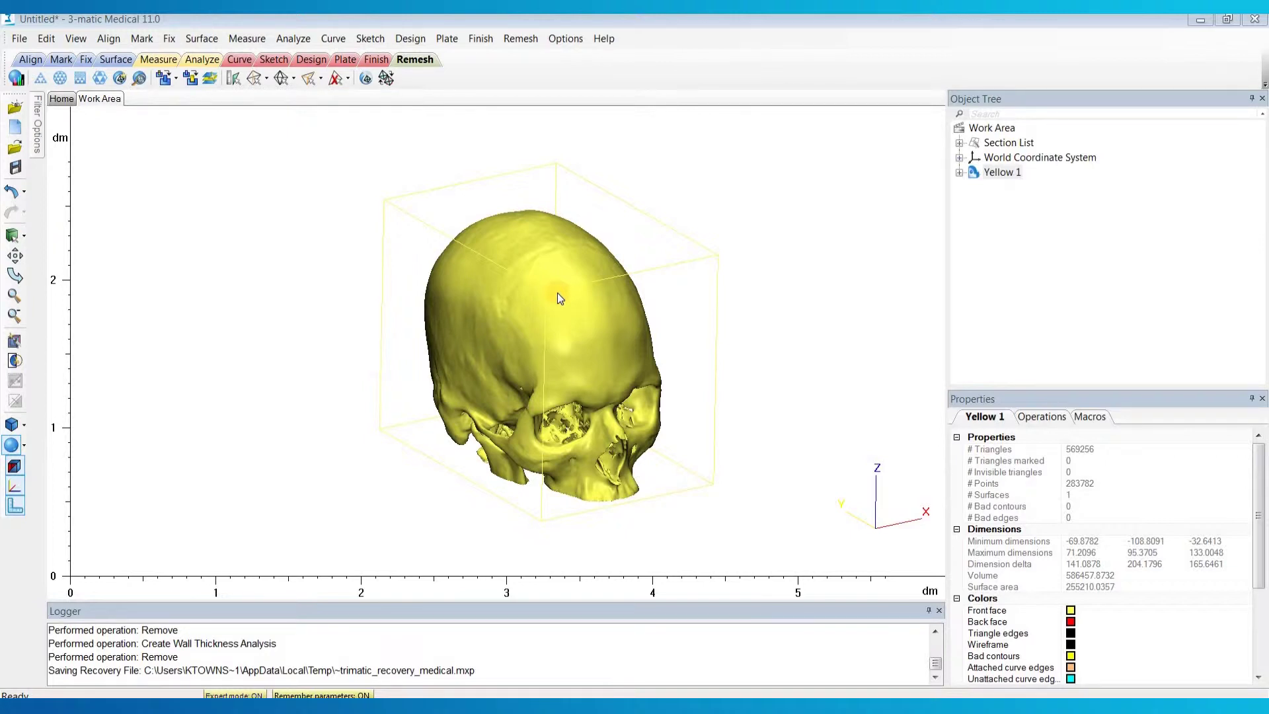
# - Run a wall thickness analysis on the yellow skull with a 10 mm maximum wall thickness
pyautogui.click(293, 39)
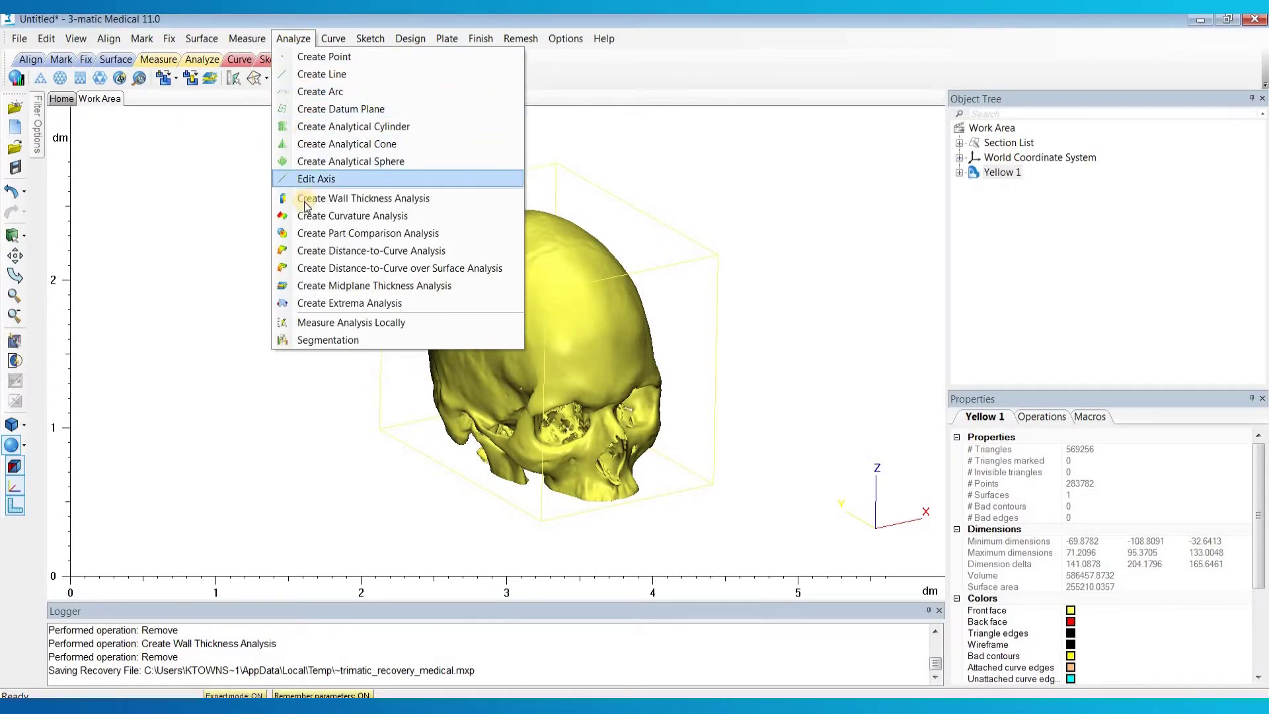
pyautogui.click(382, 204)
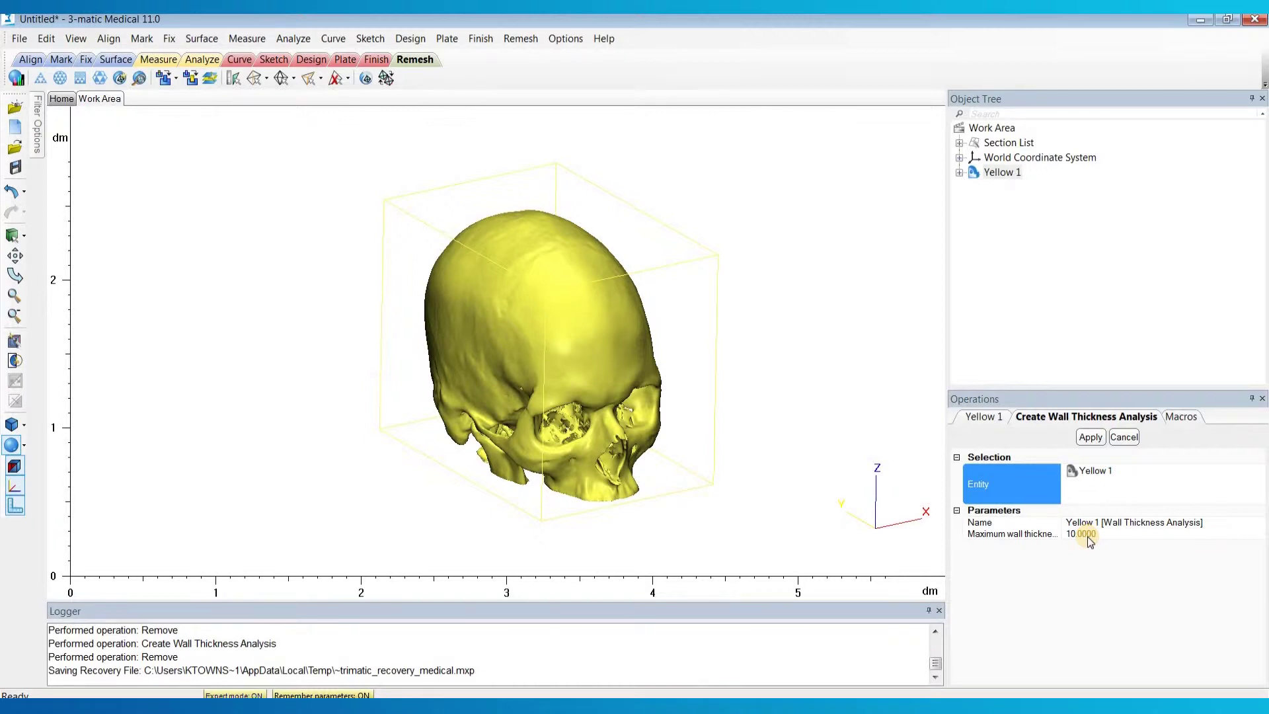
pyautogui.click(1091, 437)
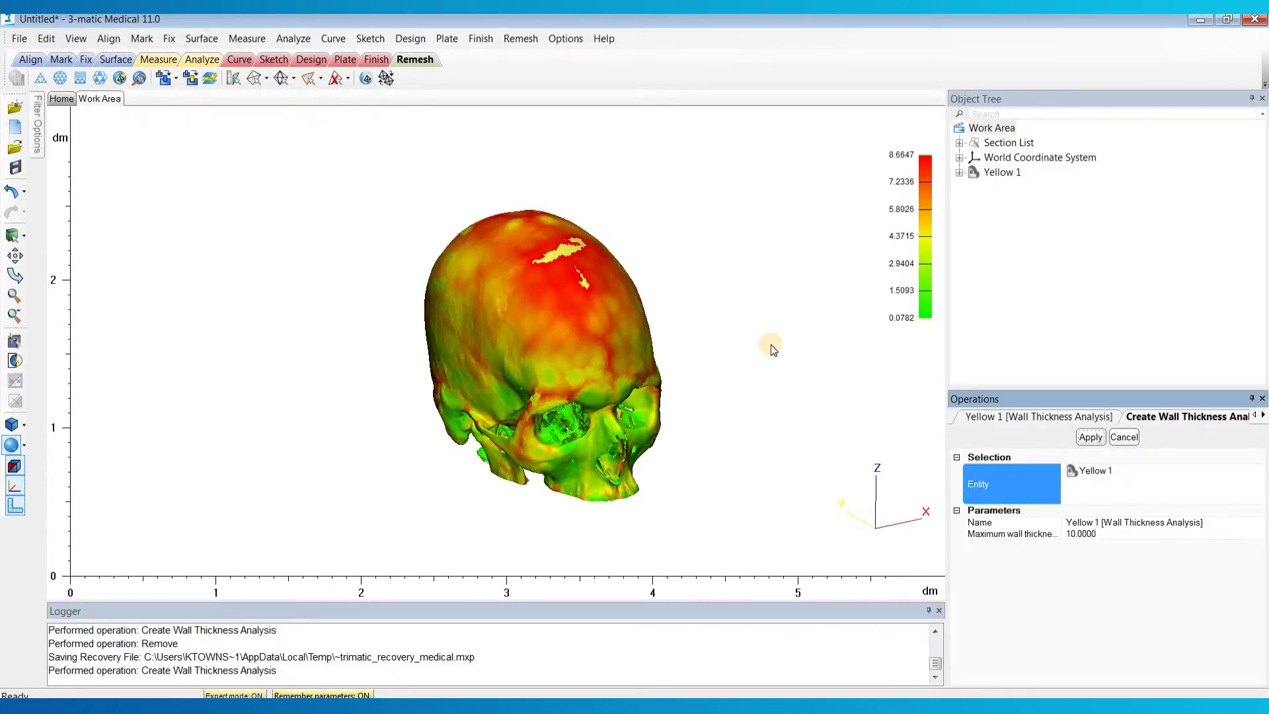
# - Set the thickness histogram range maximum to 10 so the scale spans 0.0782 to 10.0000
pyautogui.click(1021, 416)
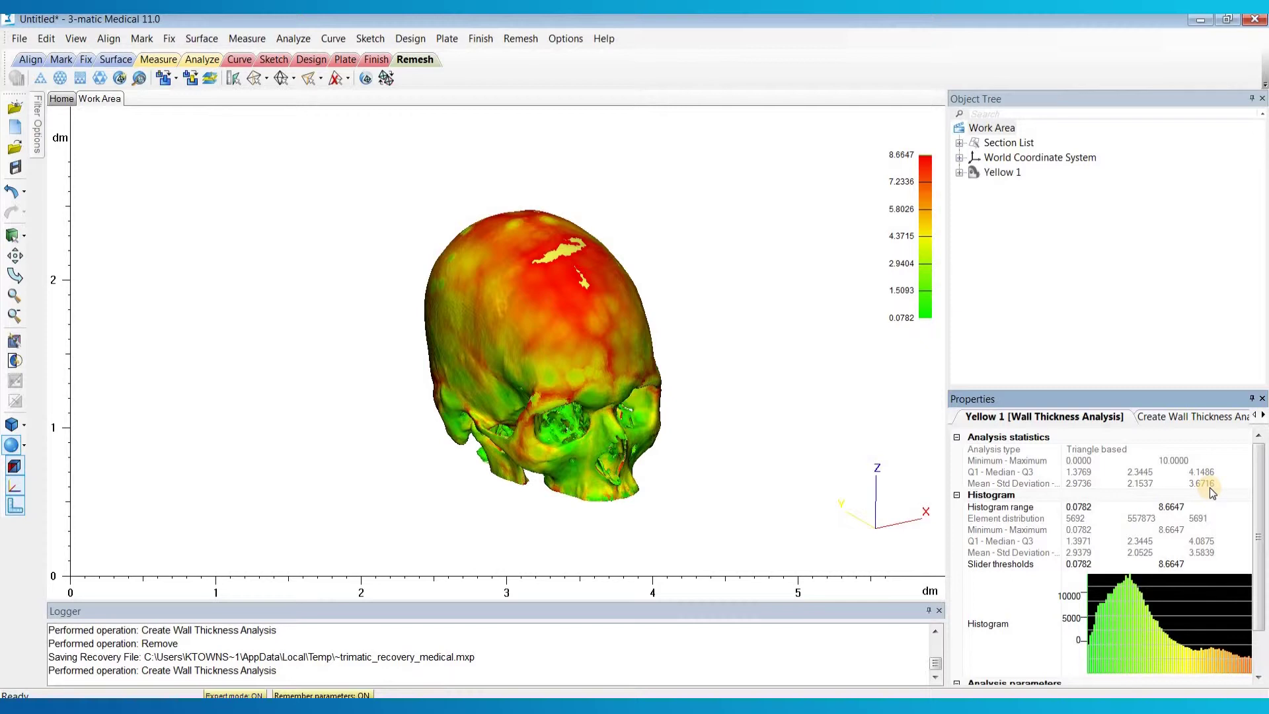
pyautogui.scroll(-3, 1210, 486)
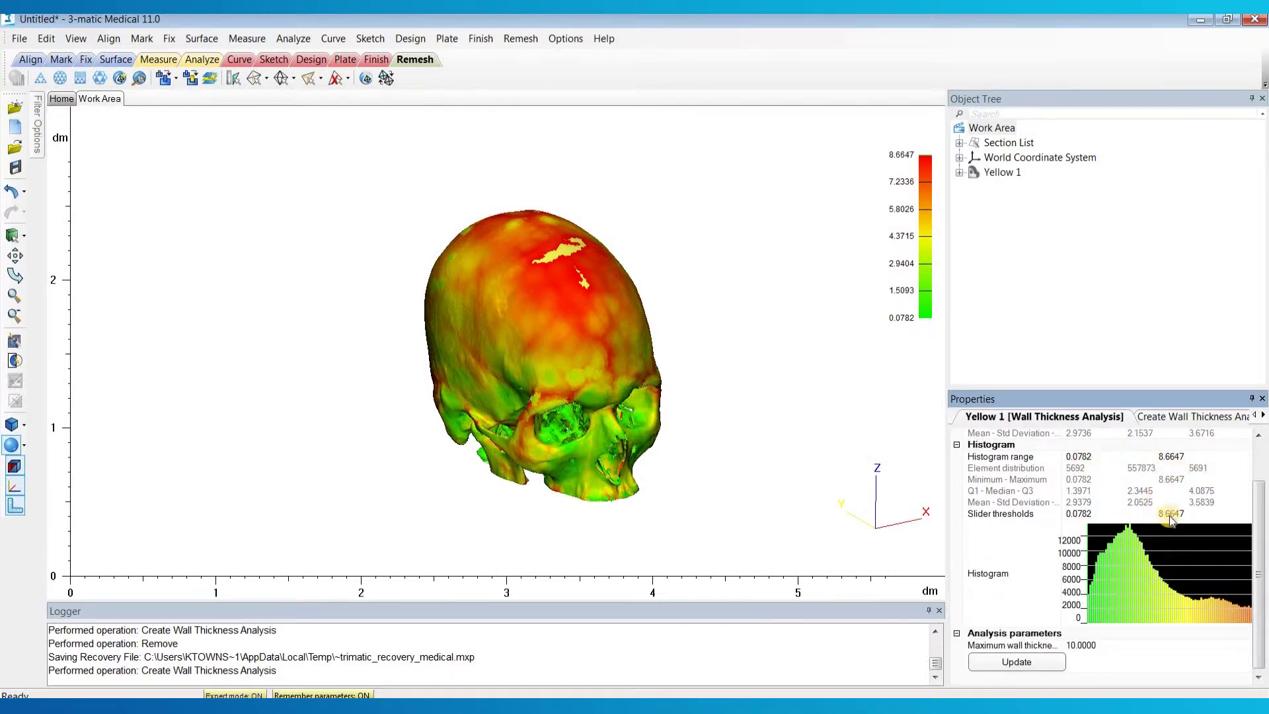
pyautogui.moveTo(1091, 538)
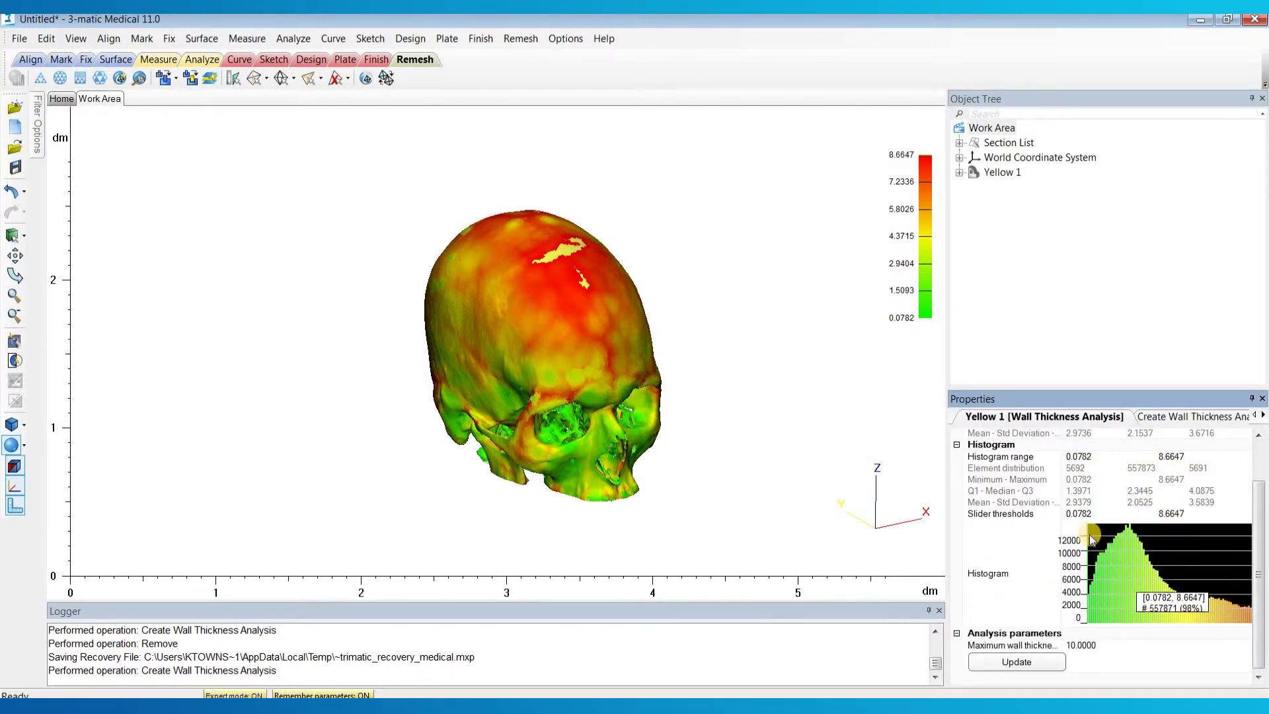
pyautogui.click(1178, 457)
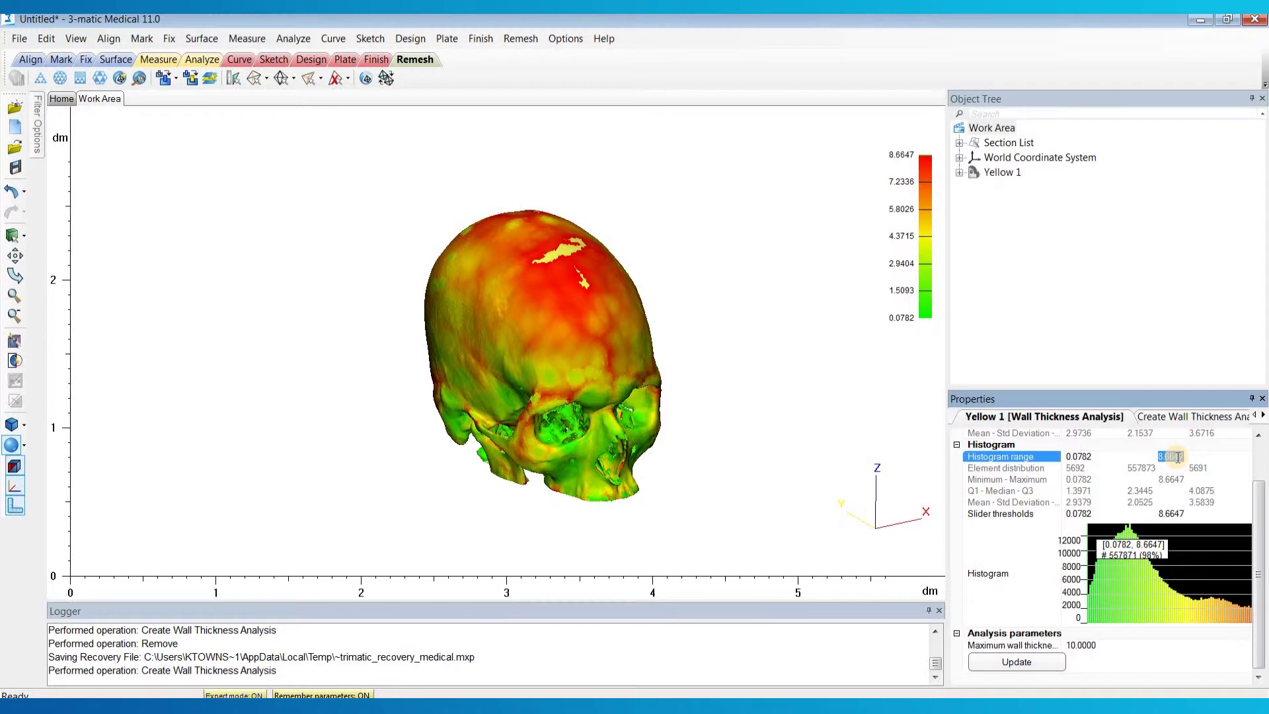
pyautogui.write('10')
pyautogui.click(1183, 468)
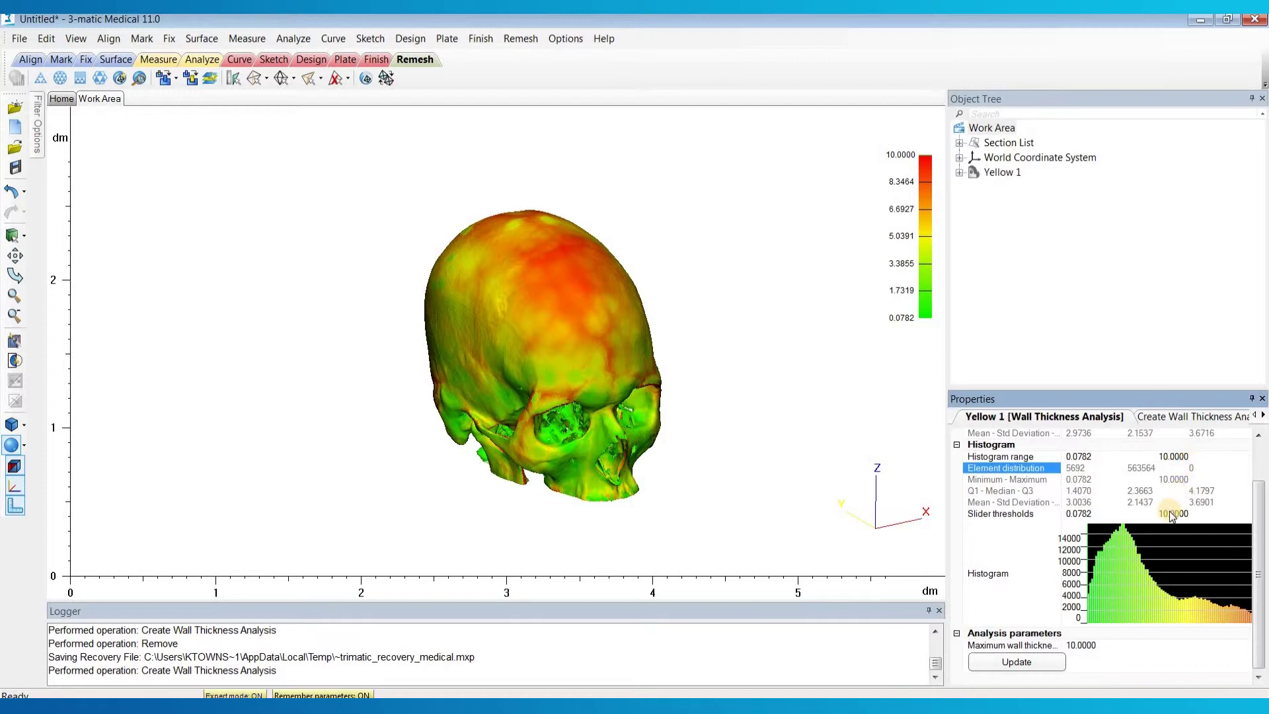
pyautogui.moveTo(1123, 581)
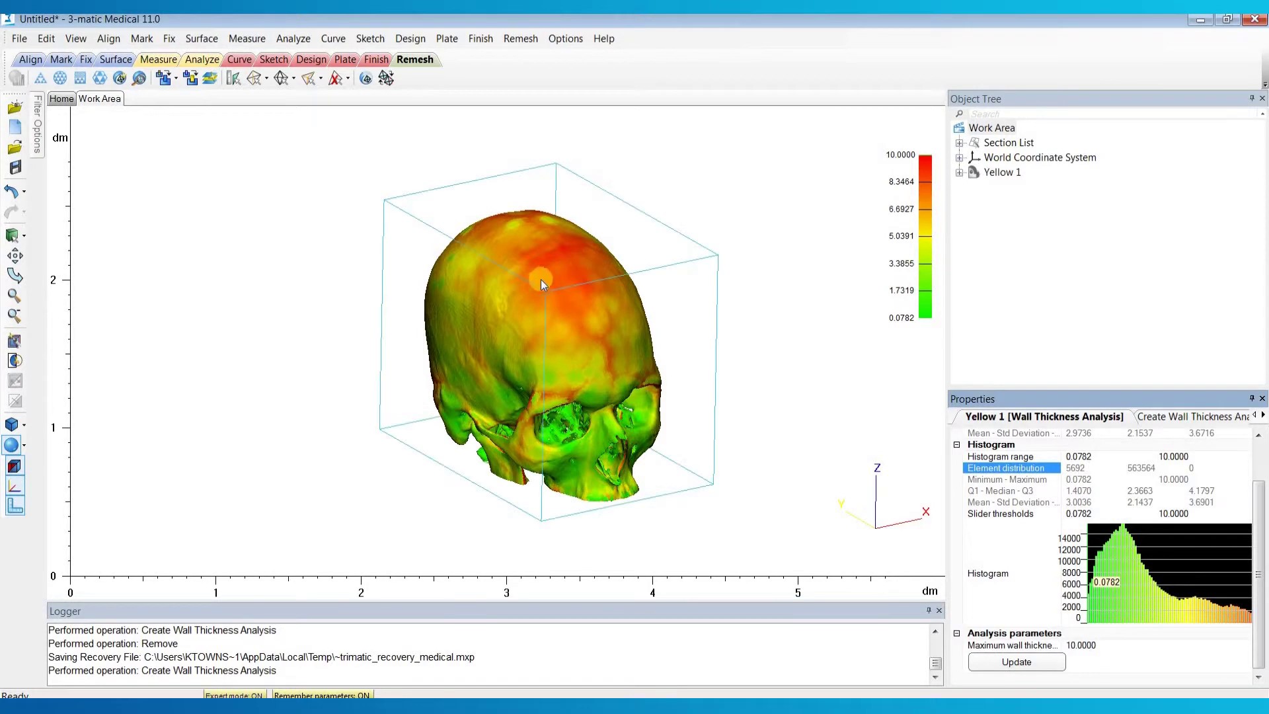
# - Measure local wall thickness on the skull, such as 7.6118 on the cranium, from a side view
pyautogui.click(293, 40)
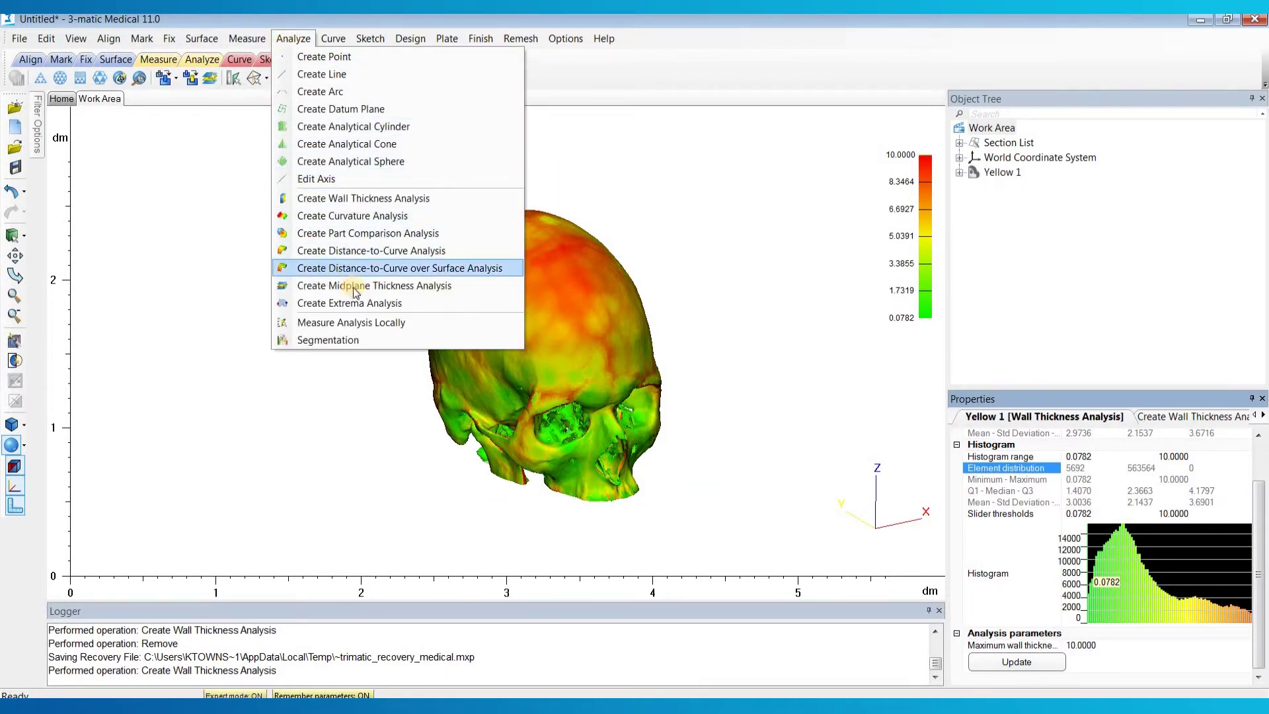
pyautogui.click(433, 321)
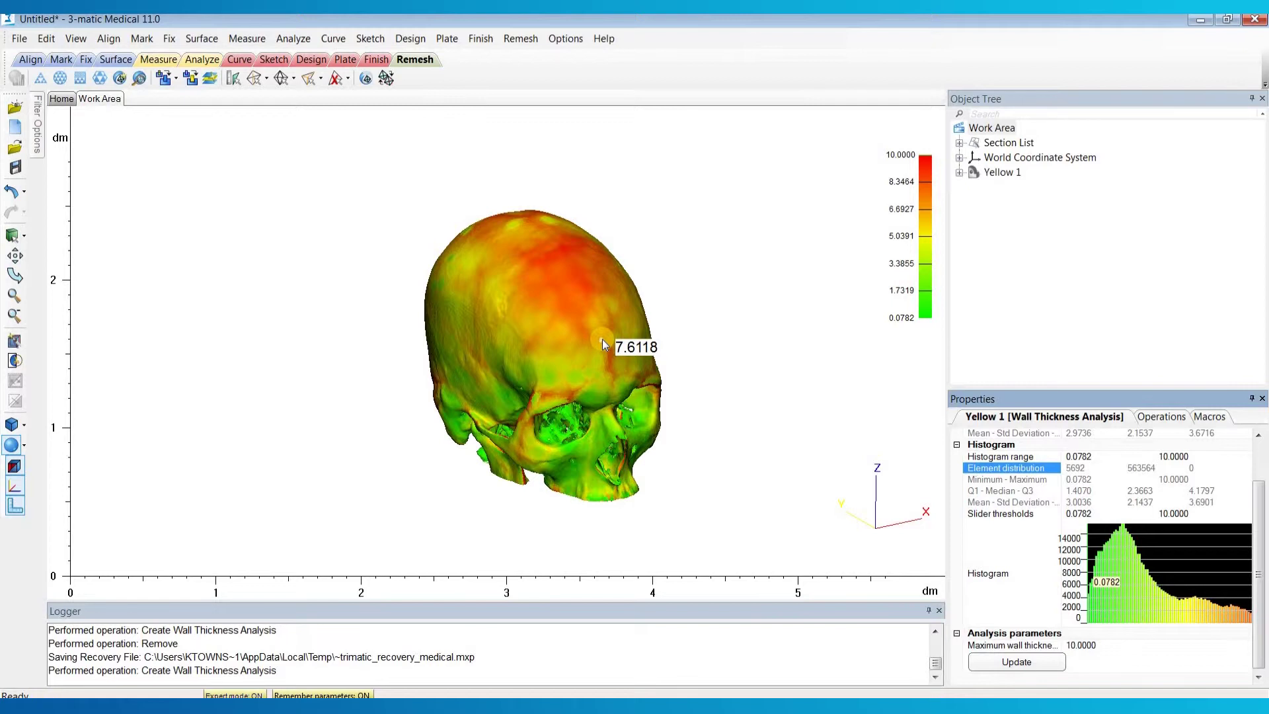
pyautogui.moveTo(523, 343); pyautogui.dragTo(528, 304, button='right')
# - Segment the skull's thickness map into 10 bands between 0.0782 and 10.0000 and apply it
pyautogui.click(293, 39)
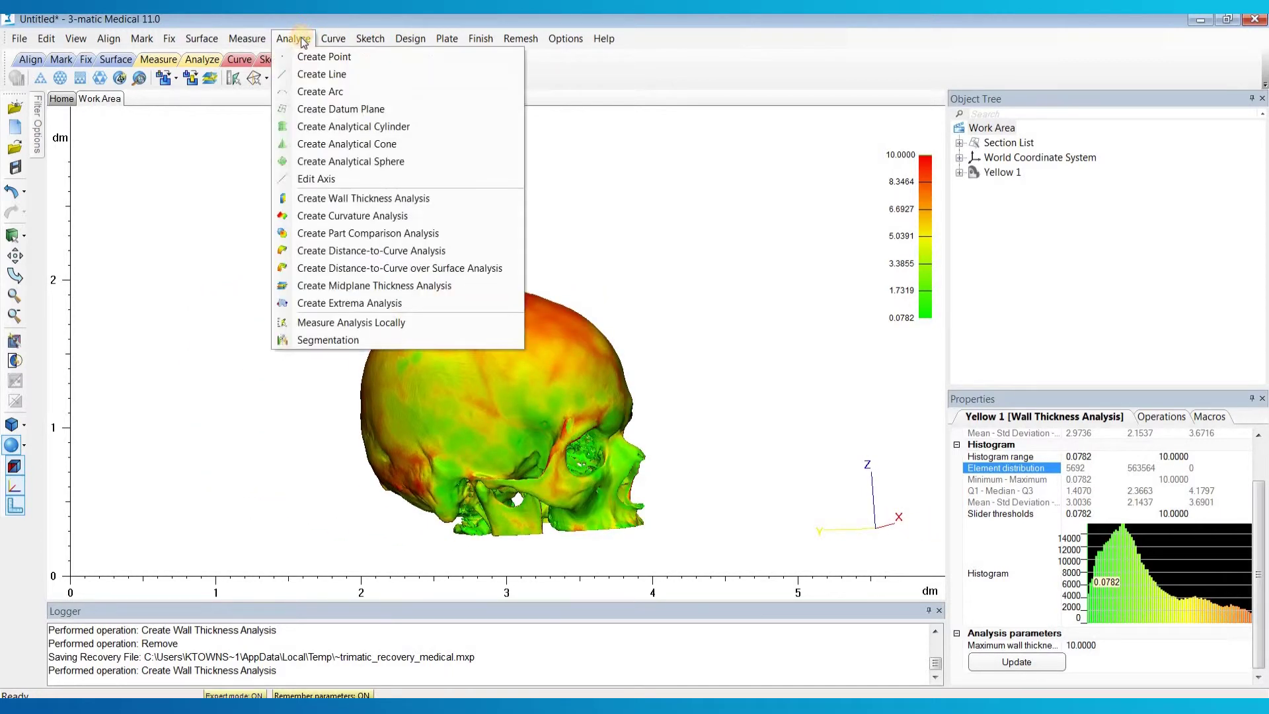
pyautogui.click(328, 340)
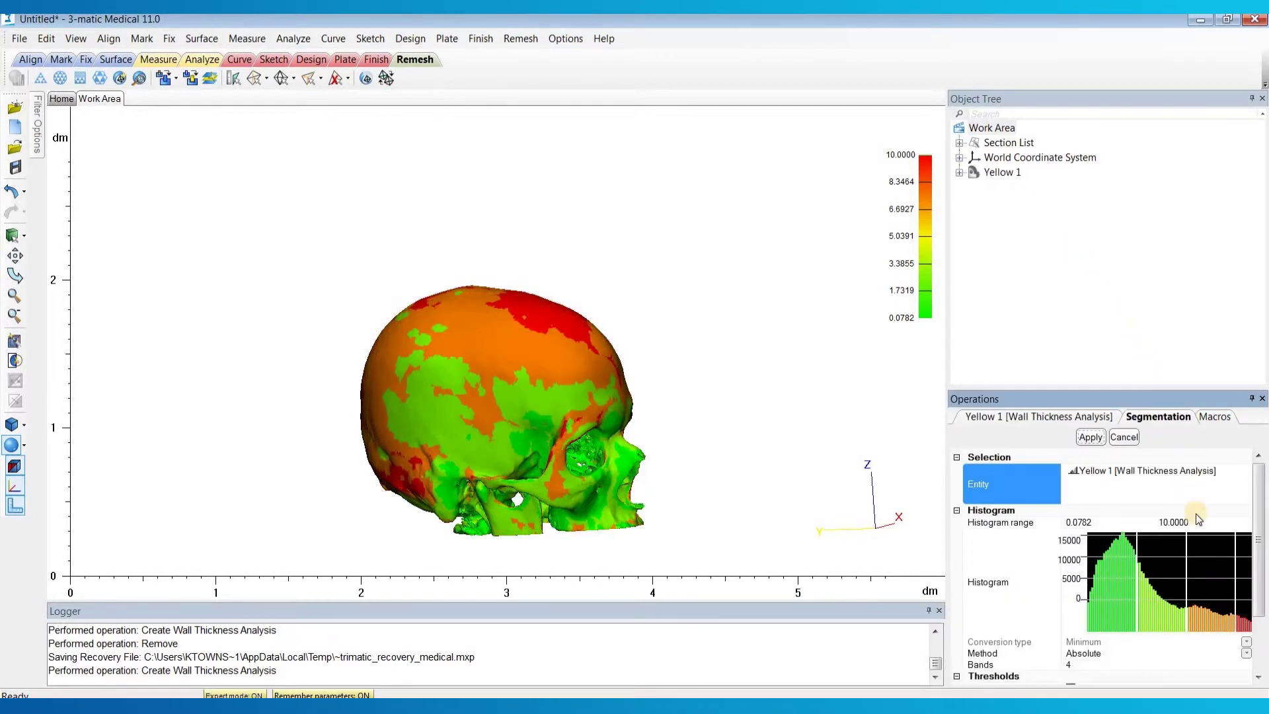
pyautogui.scroll(-1, 1180, 493)
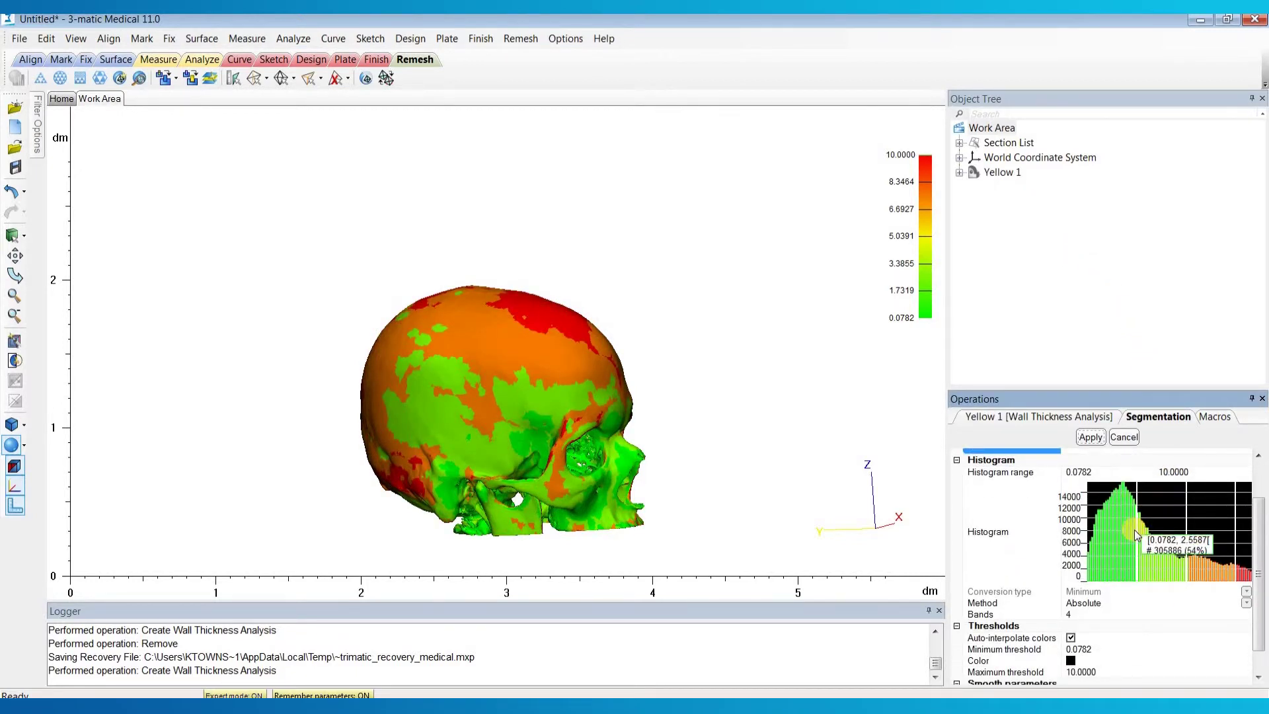
pyautogui.scroll(1, 1124, 522)
pyautogui.scroll(-2, 1130, 556)
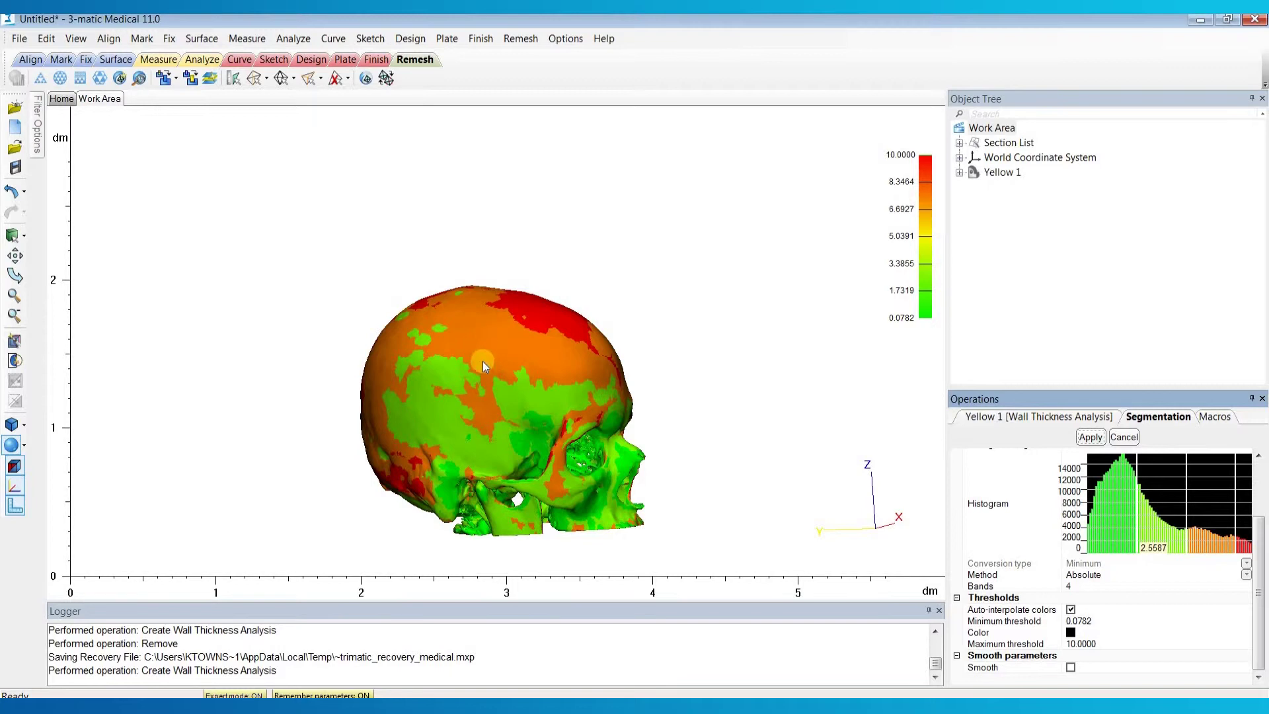
pyautogui.moveTo(487, 405); pyautogui.dragTo(669, 403, button='right')
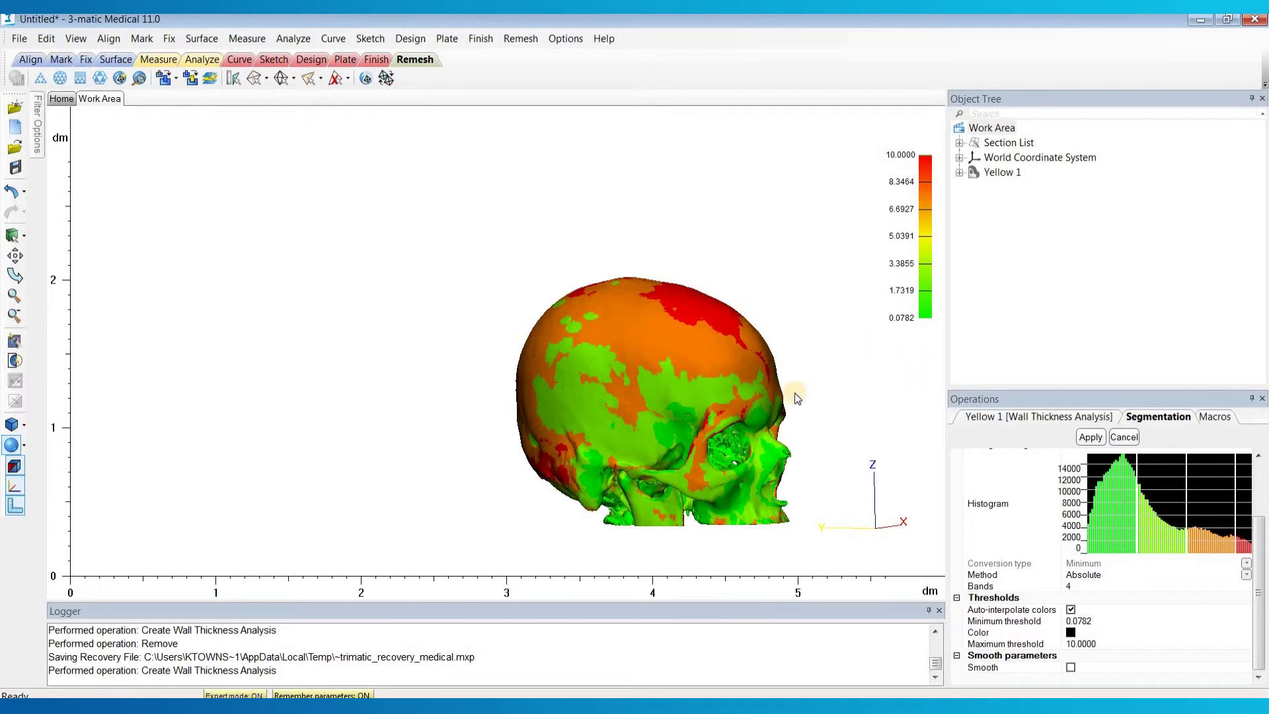
pyautogui.click(1073, 586)
pyautogui.write('10')
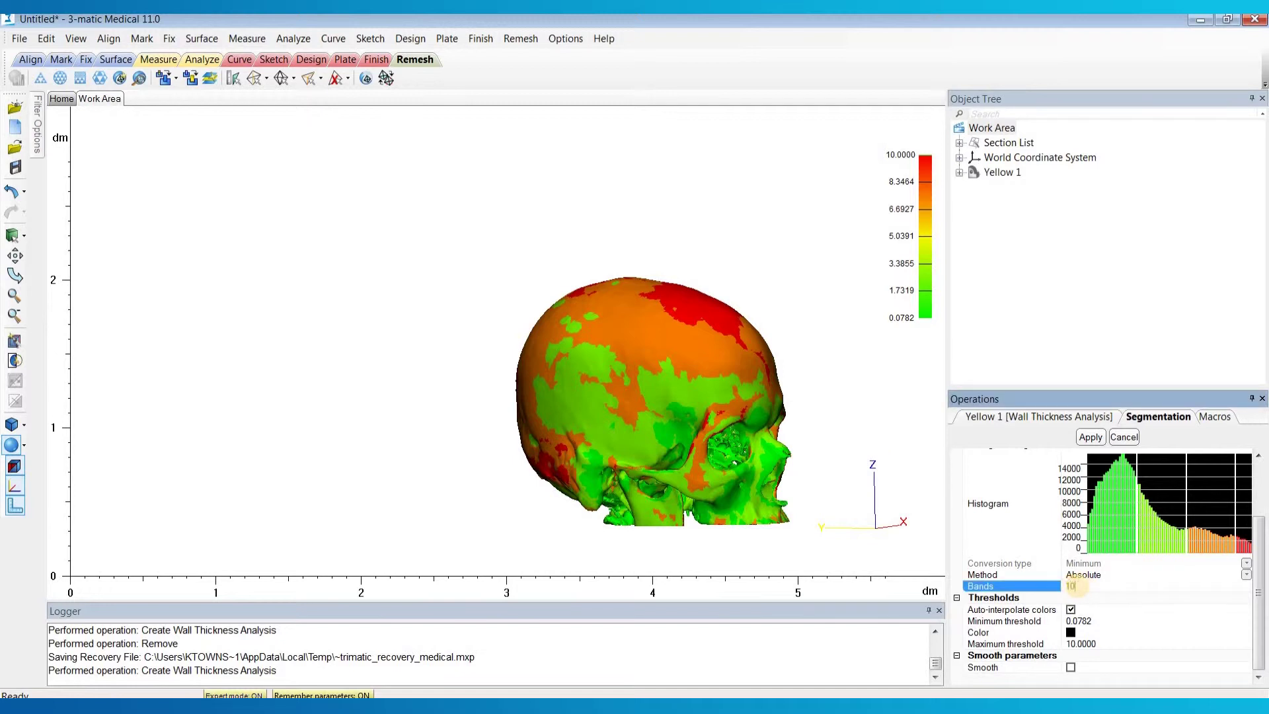
pyautogui.press('Return')
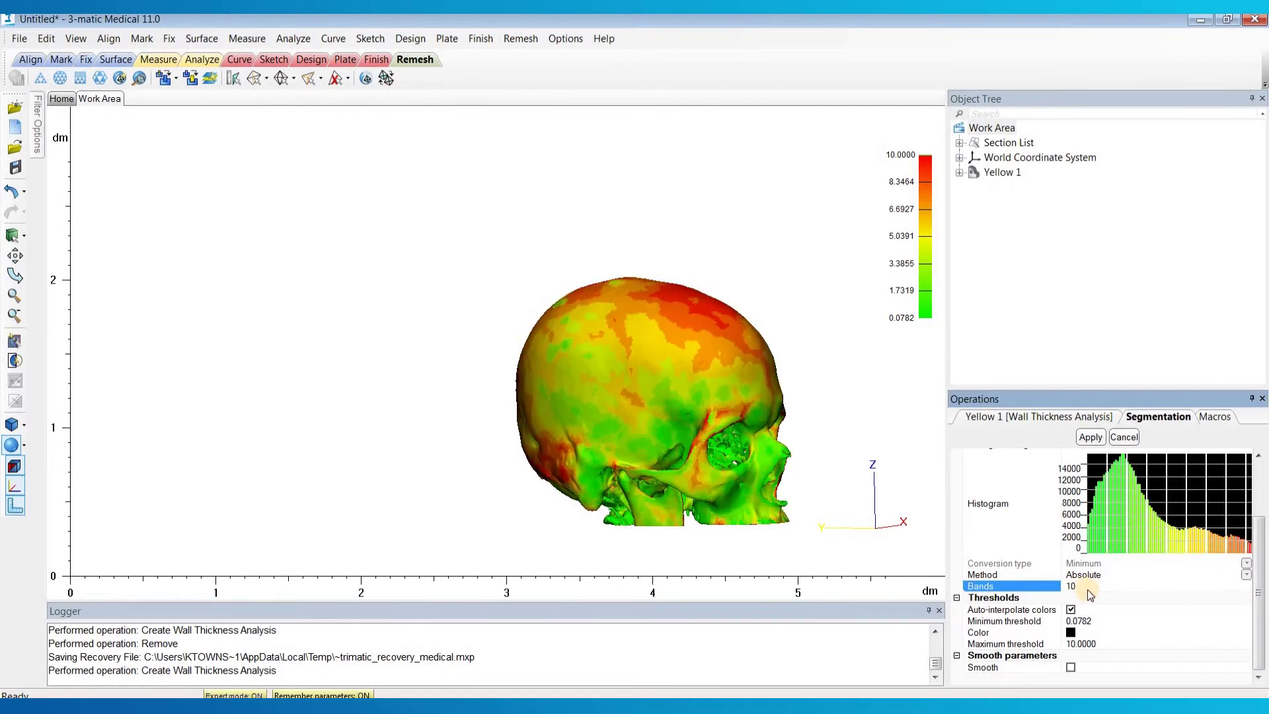
pyautogui.moveTo(756, 412); pyautogui.dragTo(835, 406, button='right')
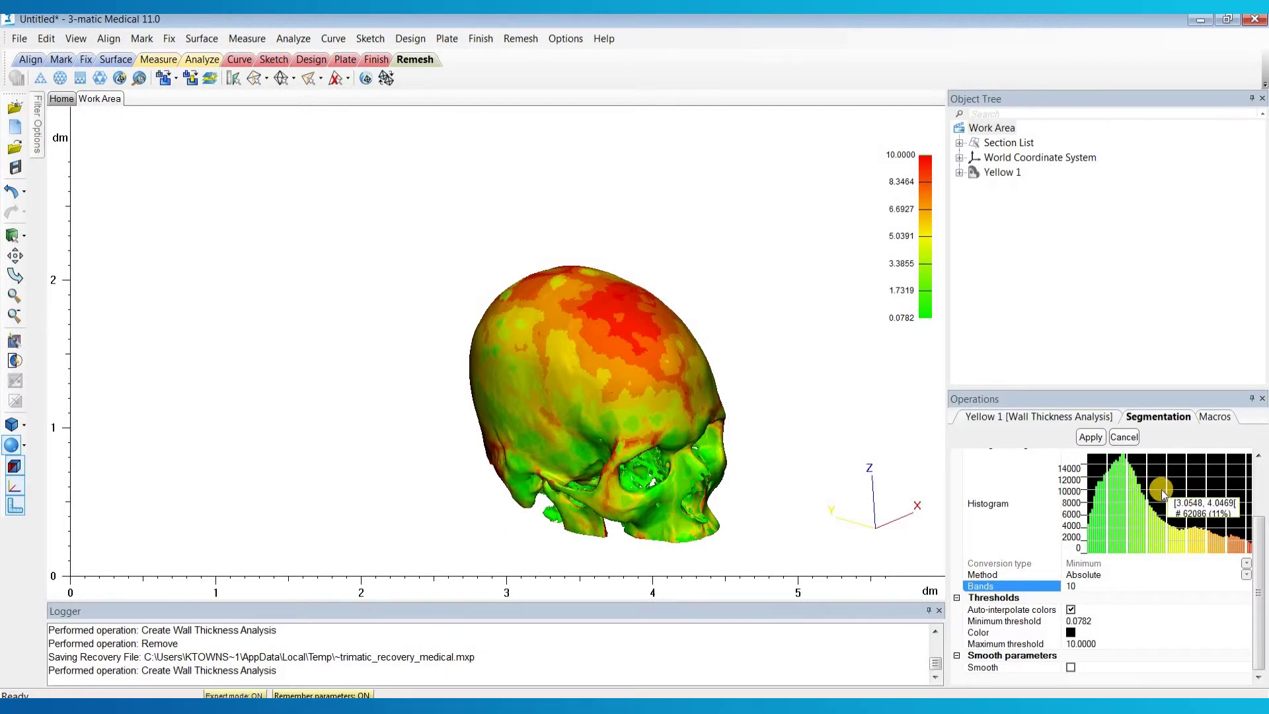
pyautogui.moveTo(1151, 502)
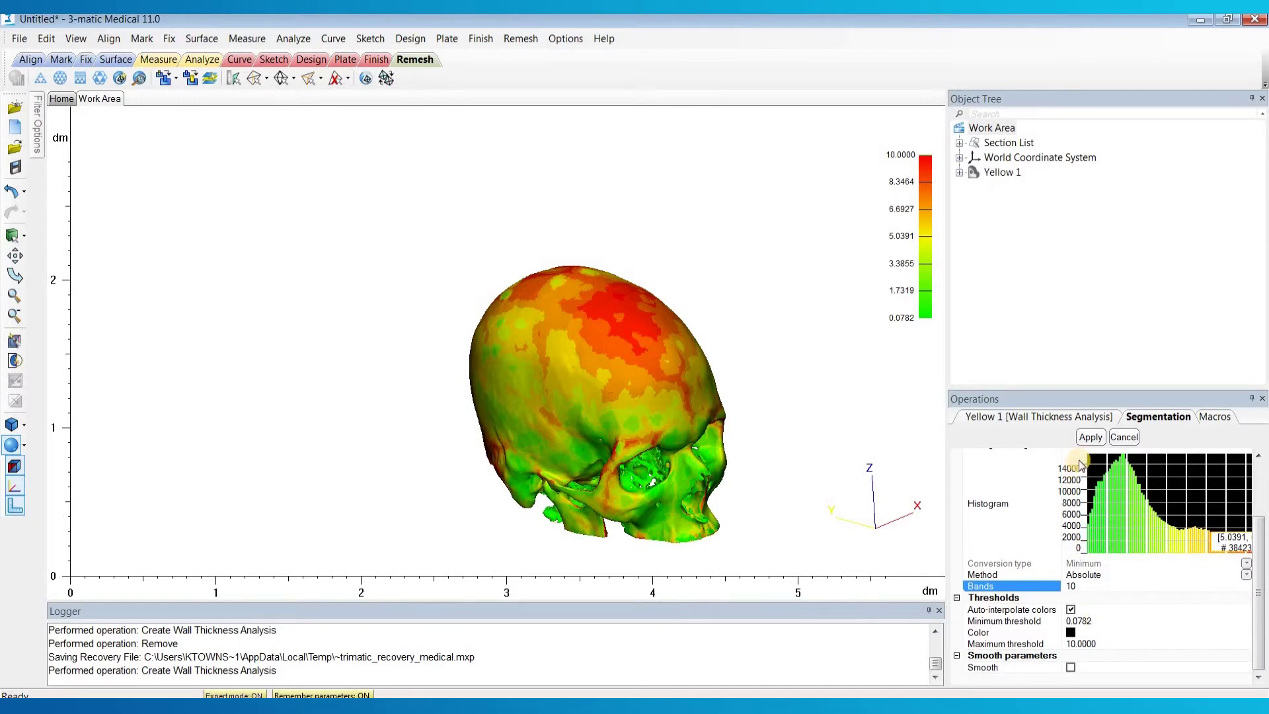
pyautogui.click(1089, 438)
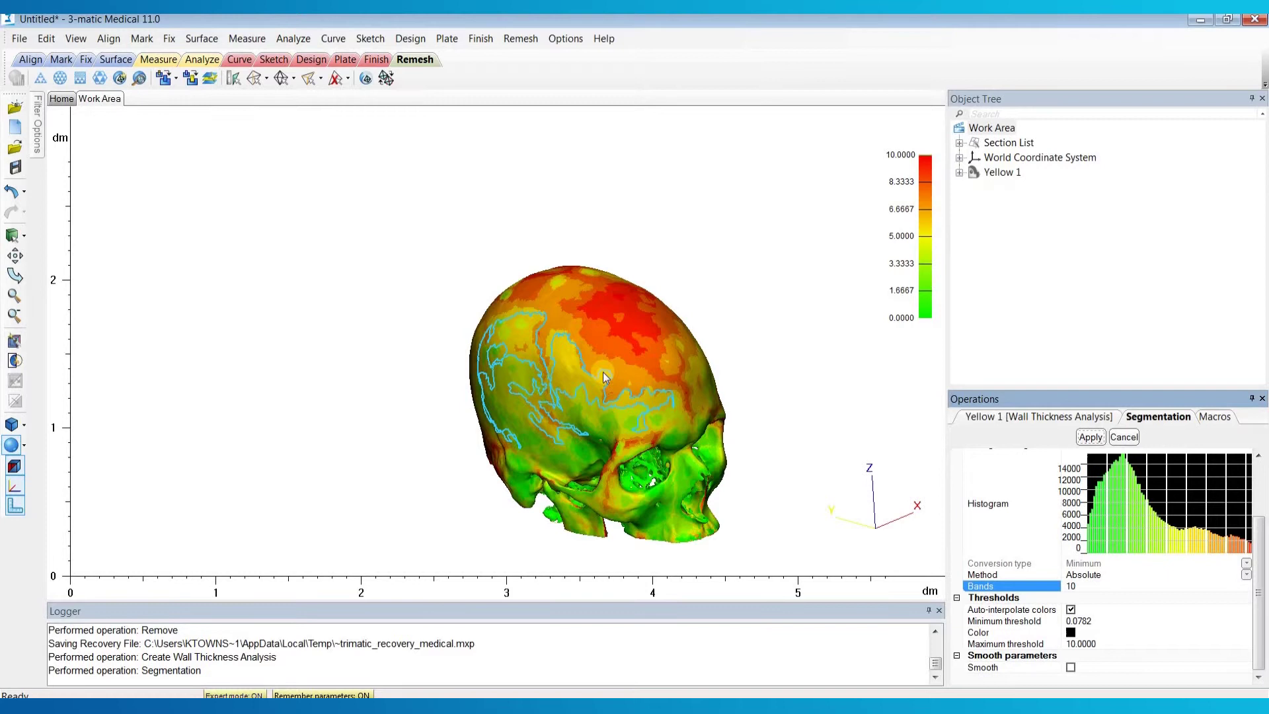
# - Close the segmentation panel and hide Yellow 1's Wall Thickness Analysis colour map
pyautogui.click(1135, 437)
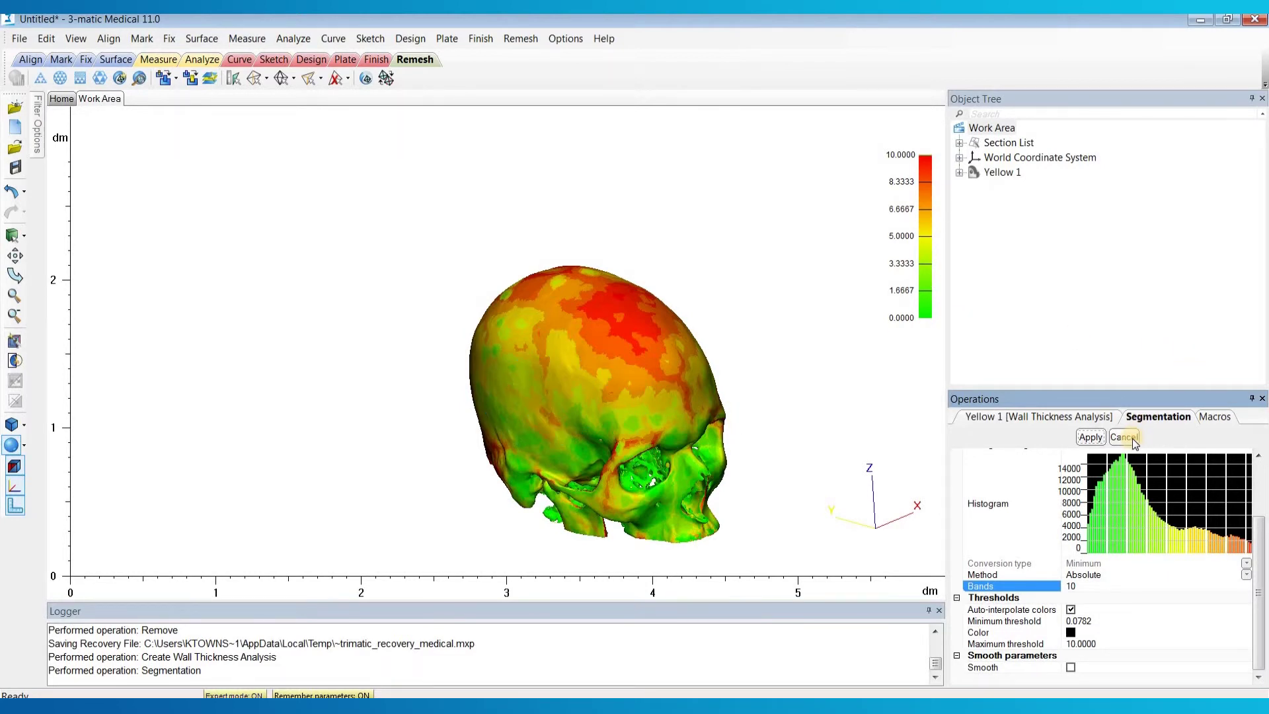
pyautogui.click(1129, 438)
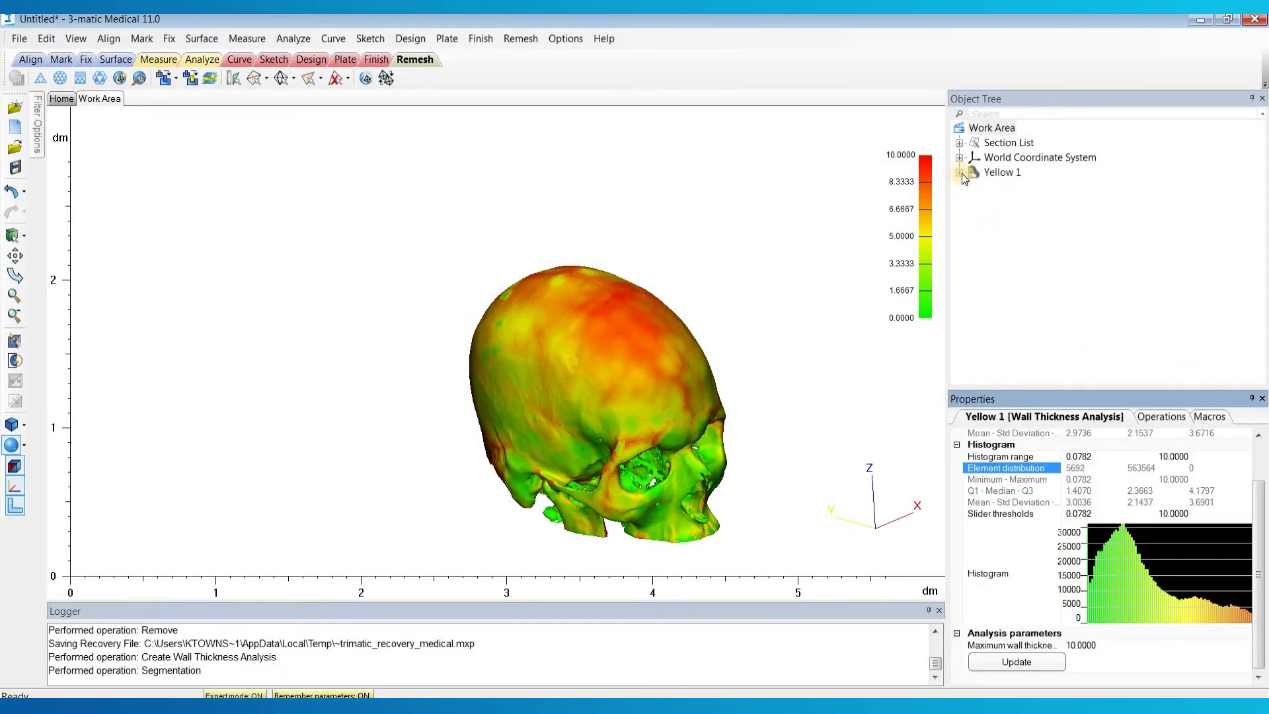
pyautogui.click(960, 172)
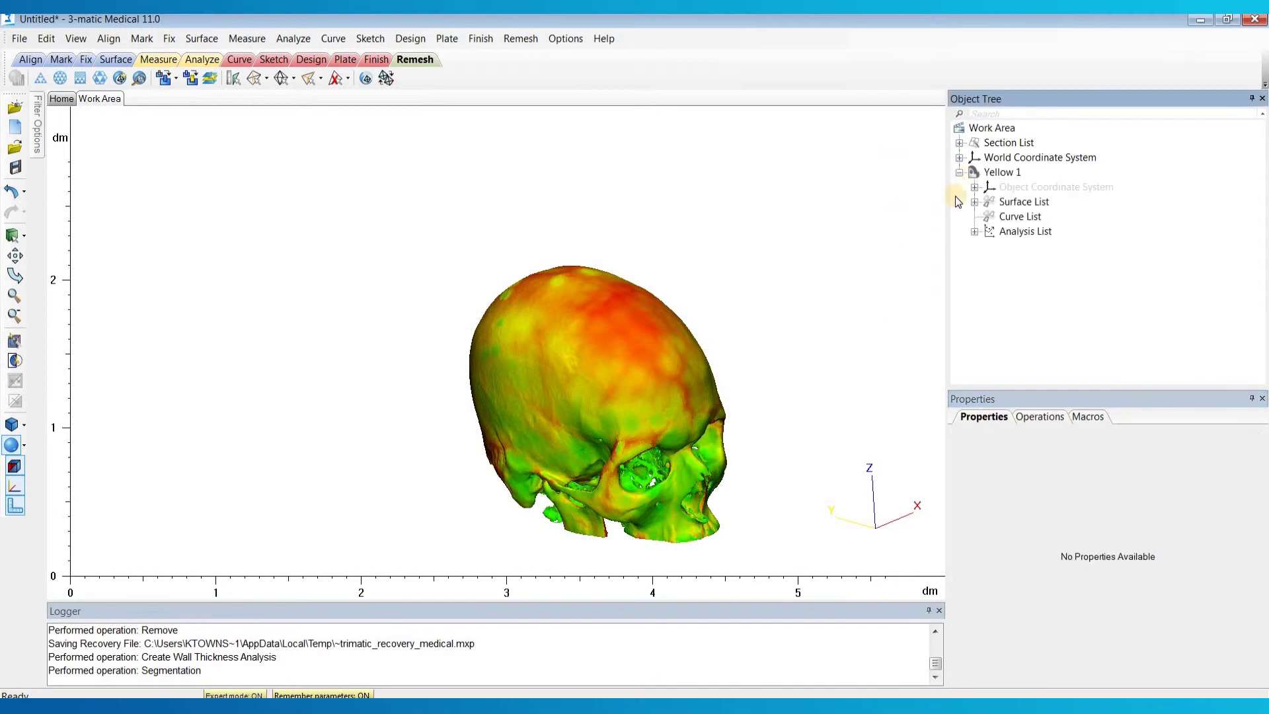
pyautogui.click(974, 231)
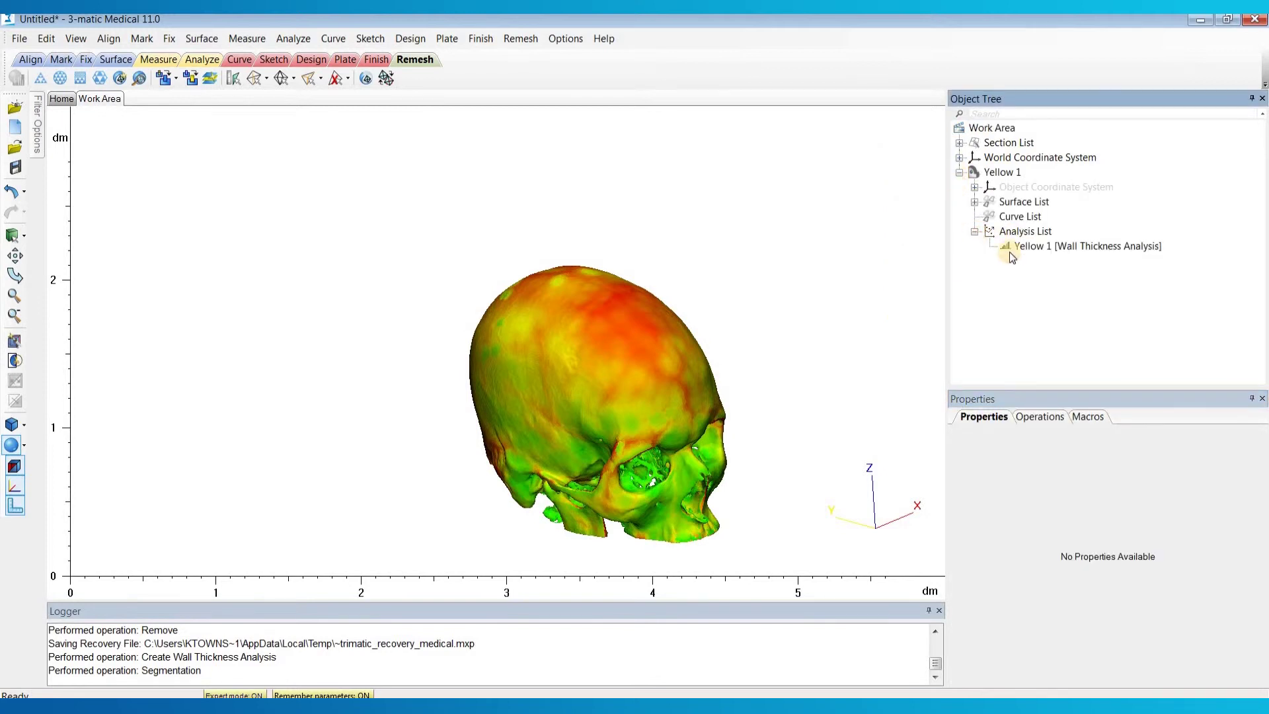
pyautogui.click(1050, 246)
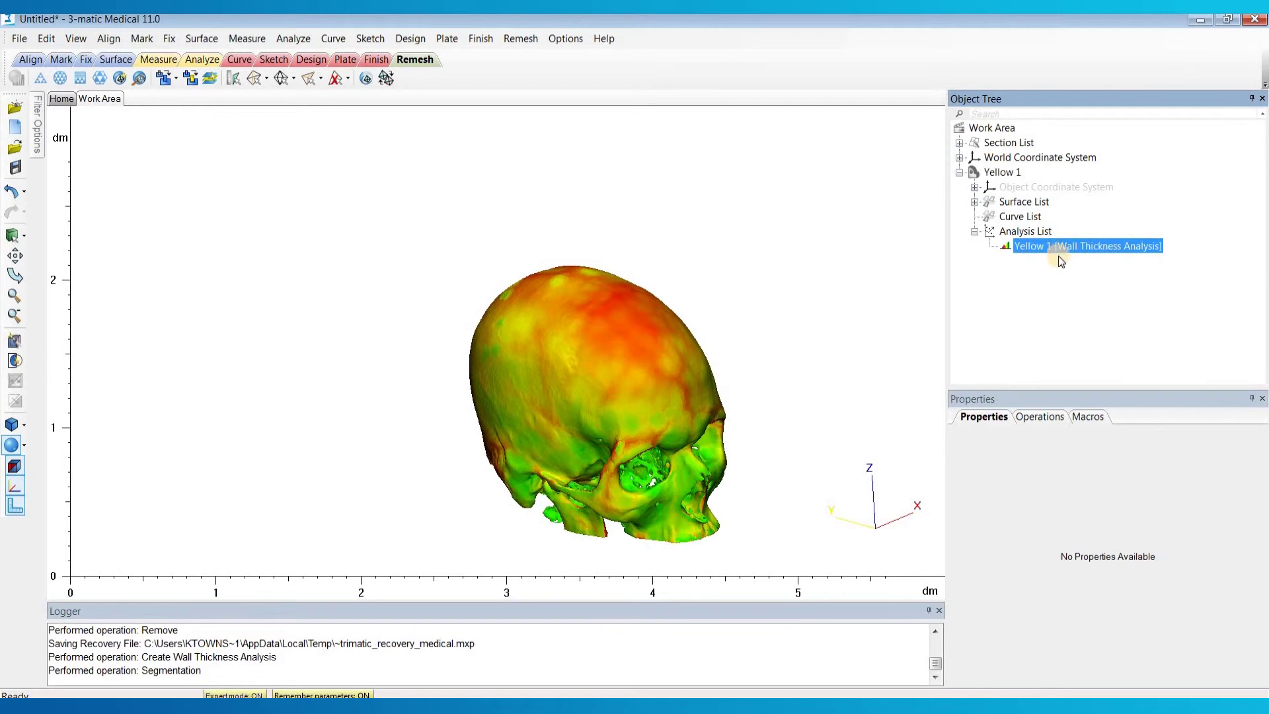
pyautogui.rightClick(1070, 251)
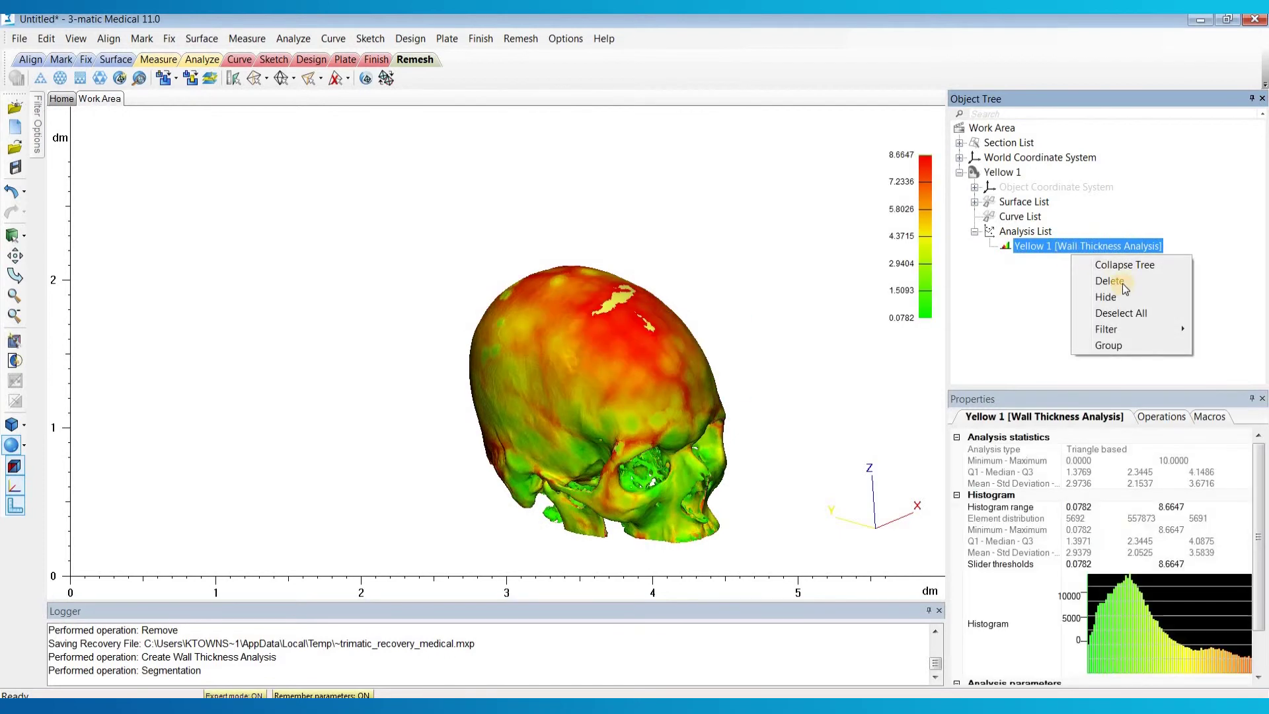
pyautogui.click(1116, 298)
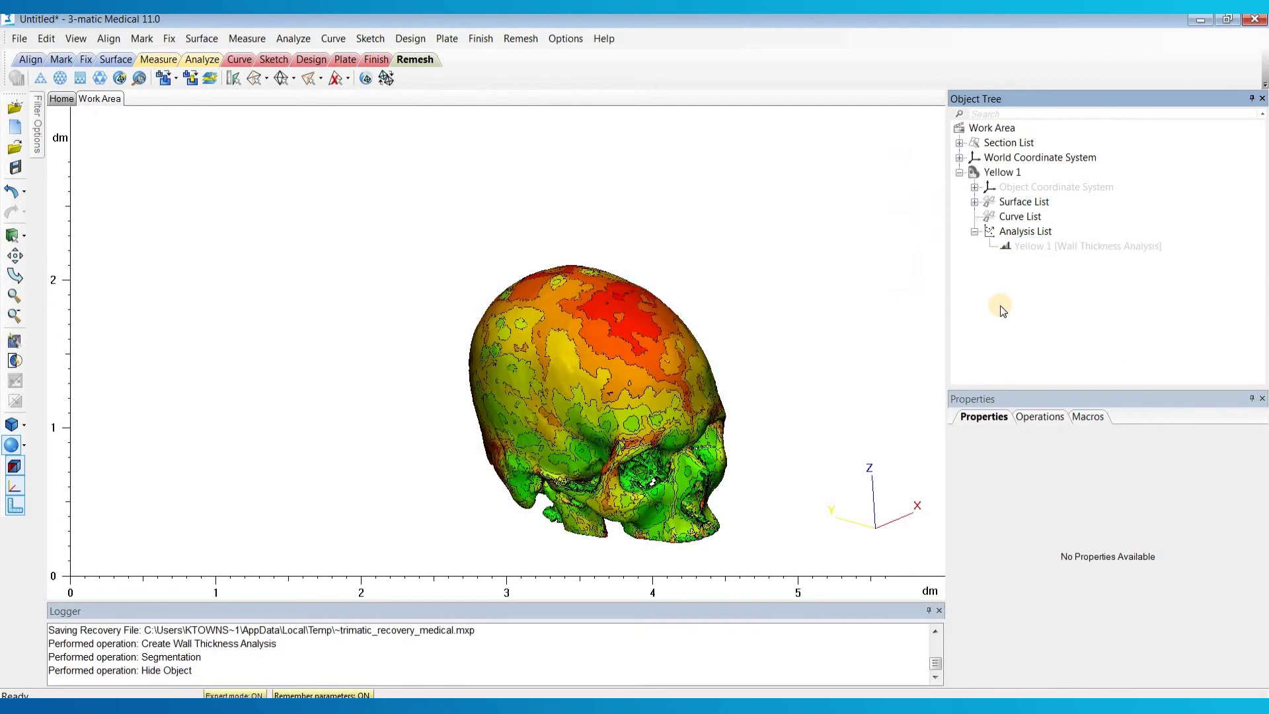
# - Select the 5.039–6.031 band surface, collapse the object tree, and view the skull's left side
pyautogui.moveTo(679, 332); pyautogui.dragTo(568, 274, button='right')
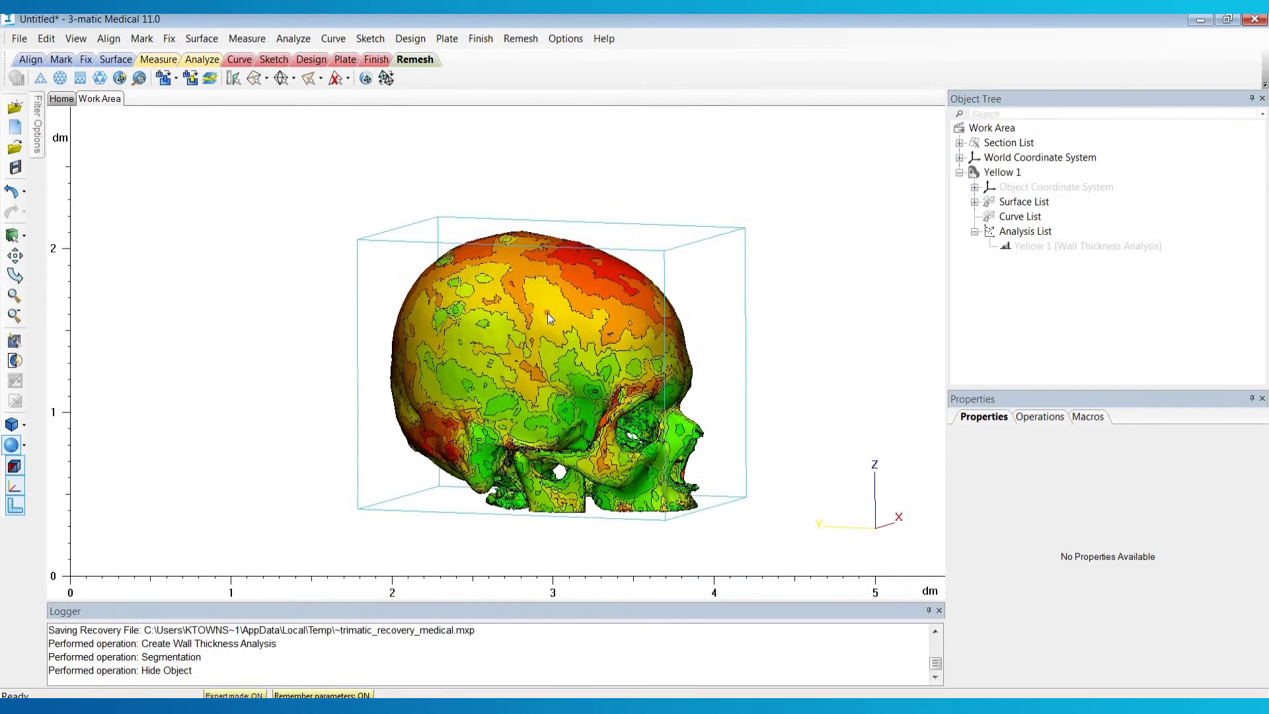
pyautogui.click(567, 335)
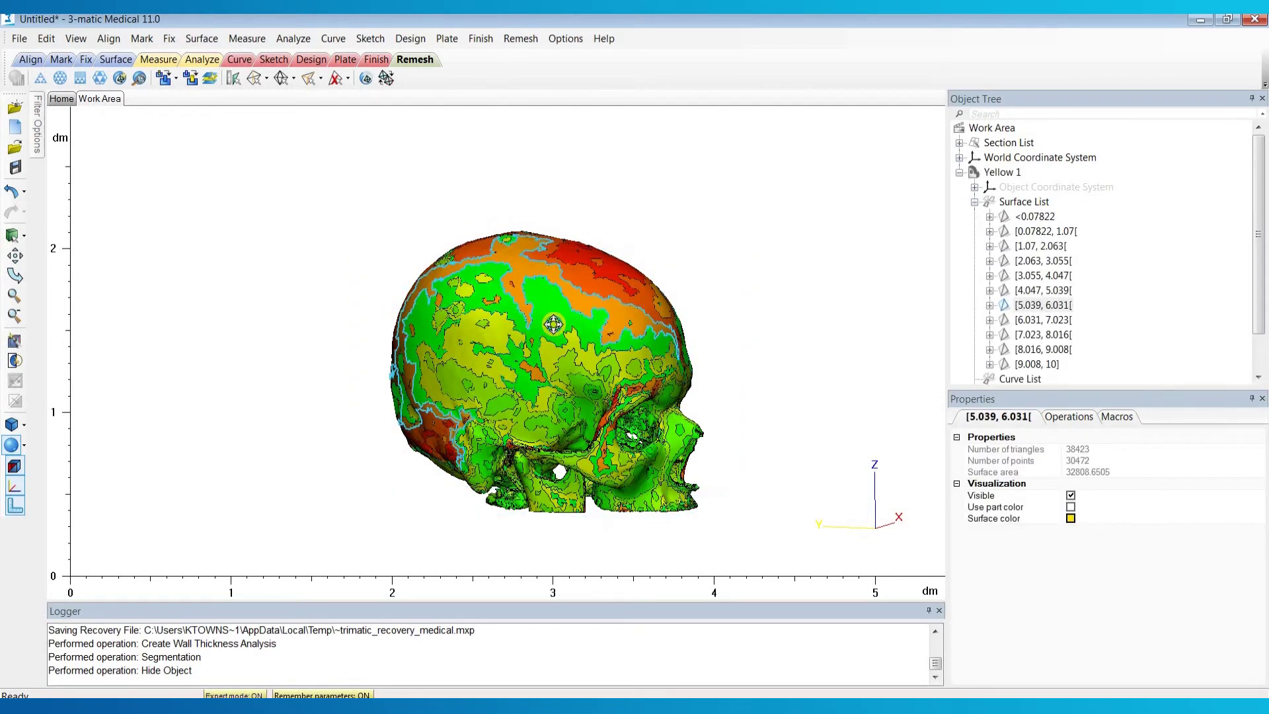
pyautogui.rightClick(1132, 259)
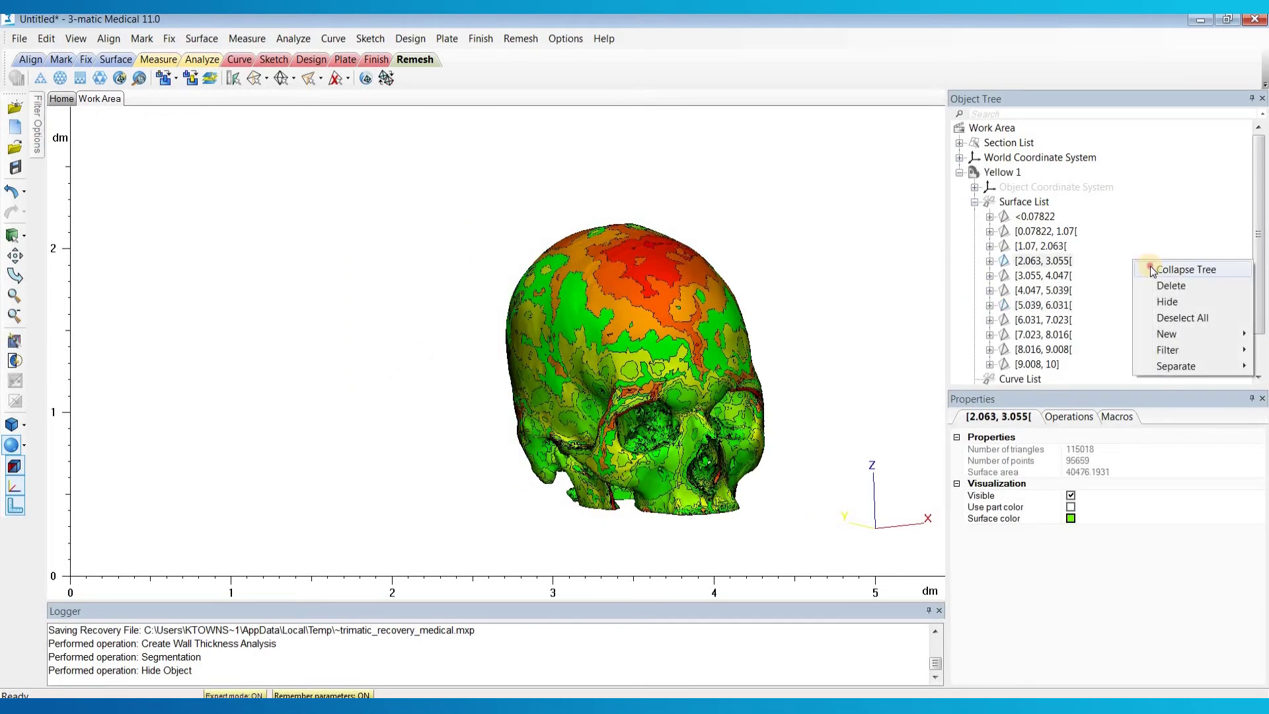
pyautogui.click(1152, 266)
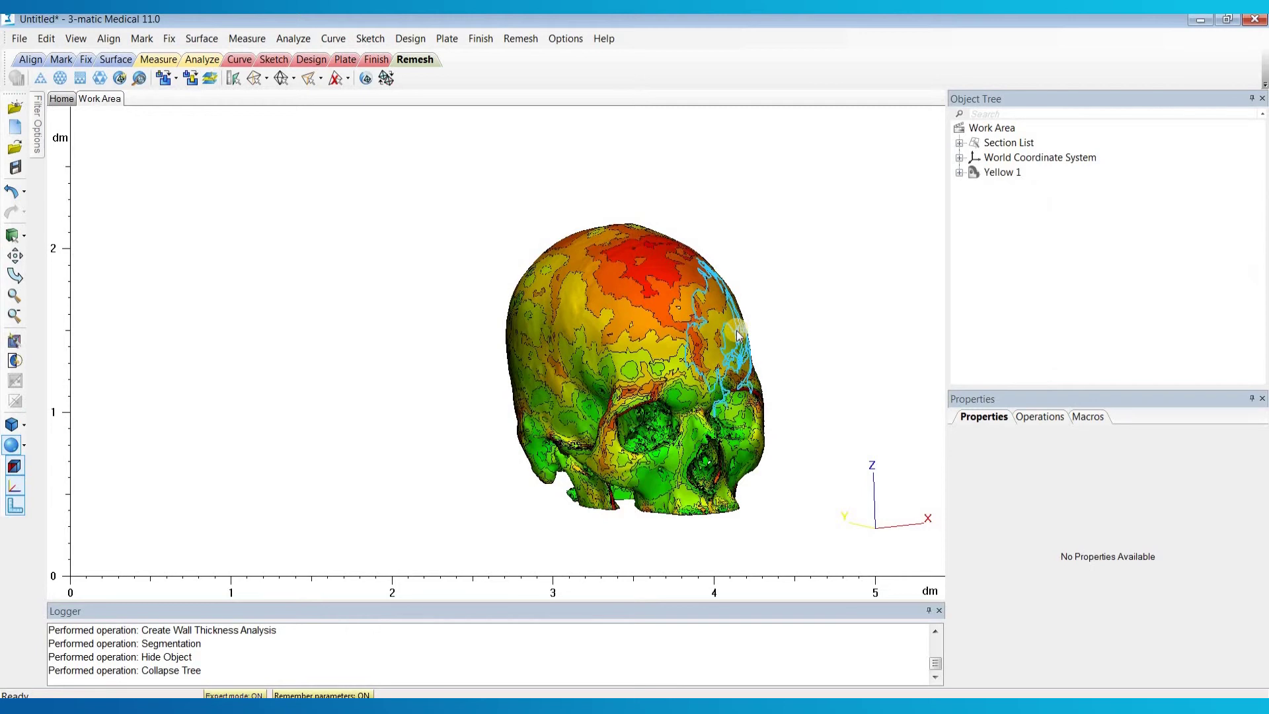
pyautogui.moveTo(586, 334); pyautogui.dragTo(784, 360, button='right')
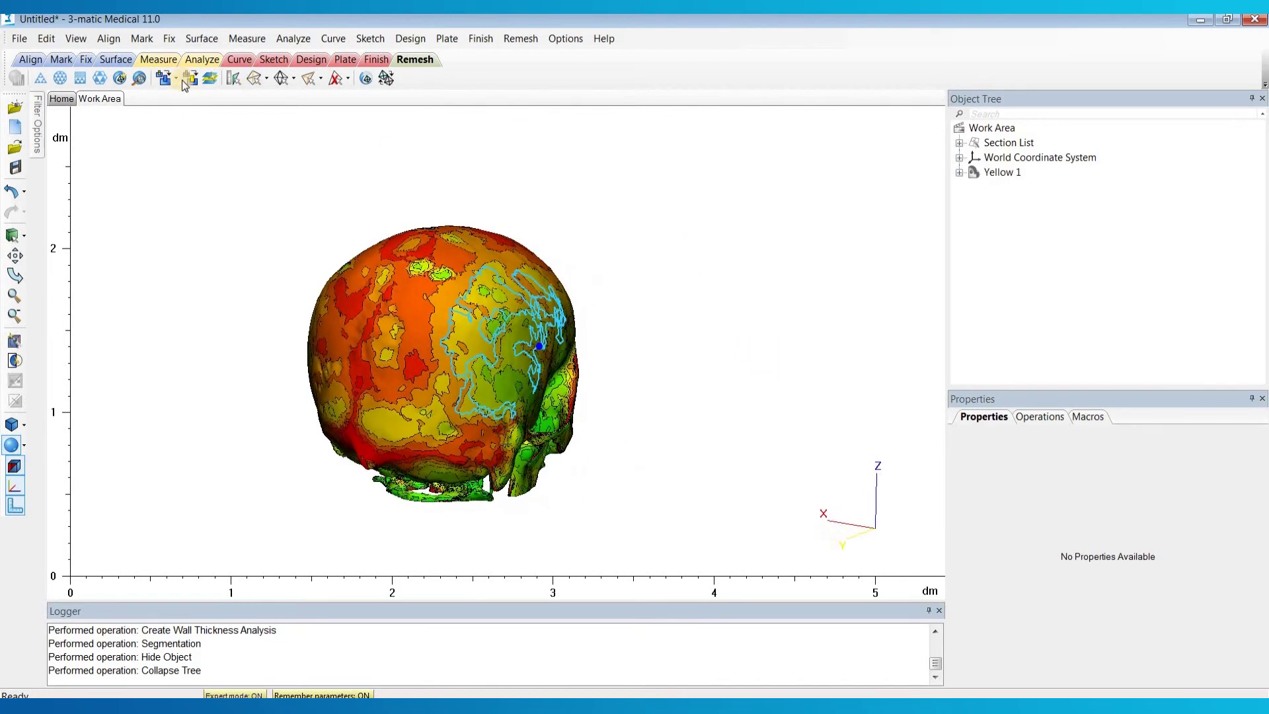
# - Export Yellow 1 as a ZPR file, overwriting STL-archive.zpr on the desktop
pyautogui.click(20, 39)
pyautogui.click(74, 182)
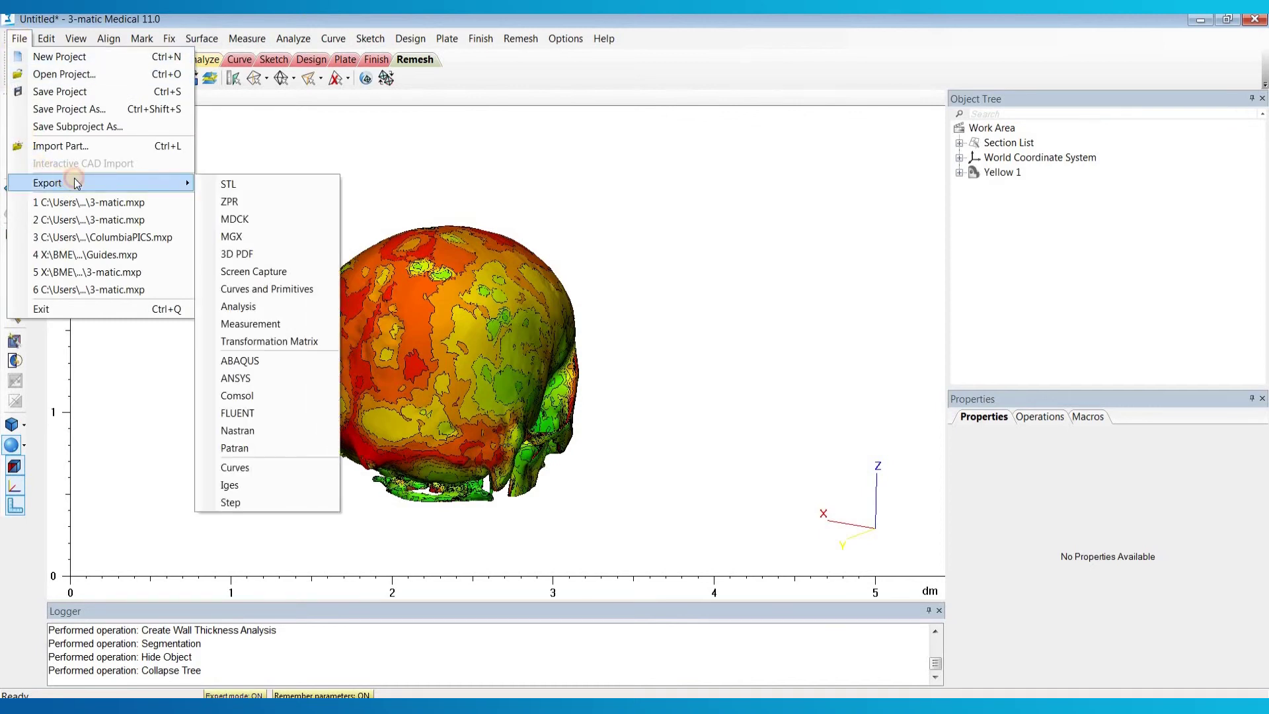
pyautogui.click(245, 202)
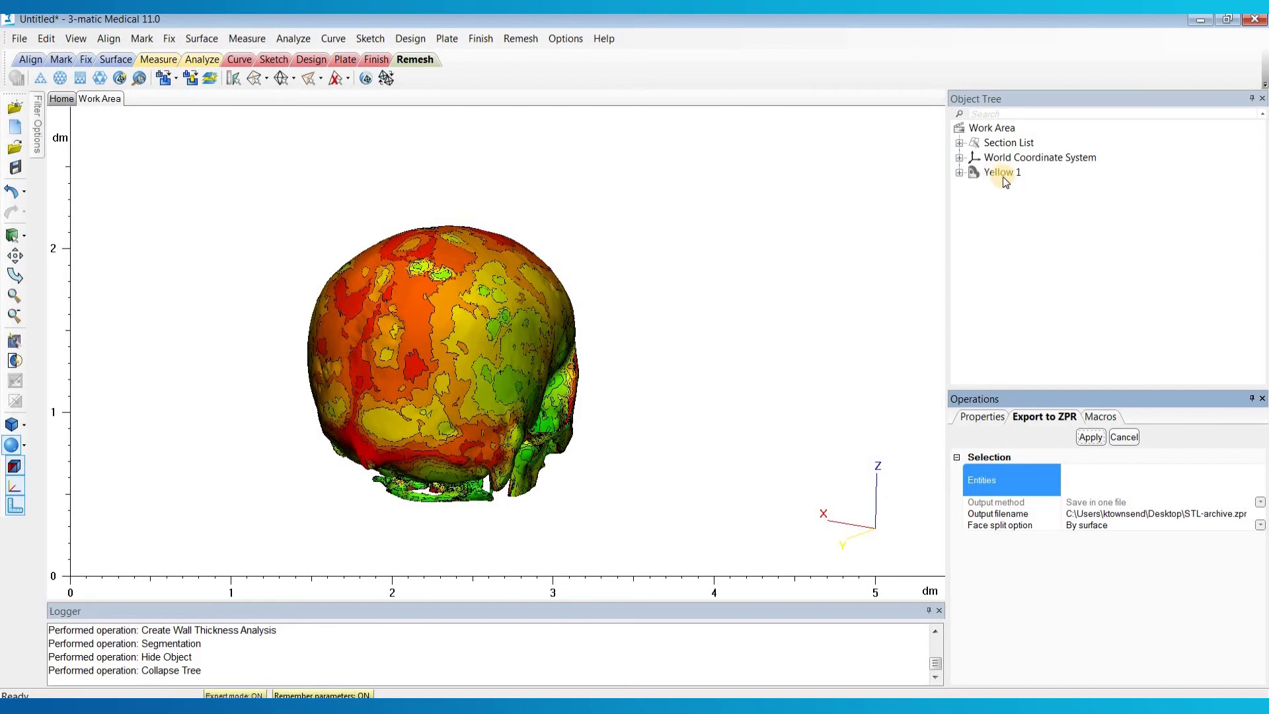
pyautogui.click(978, 176)
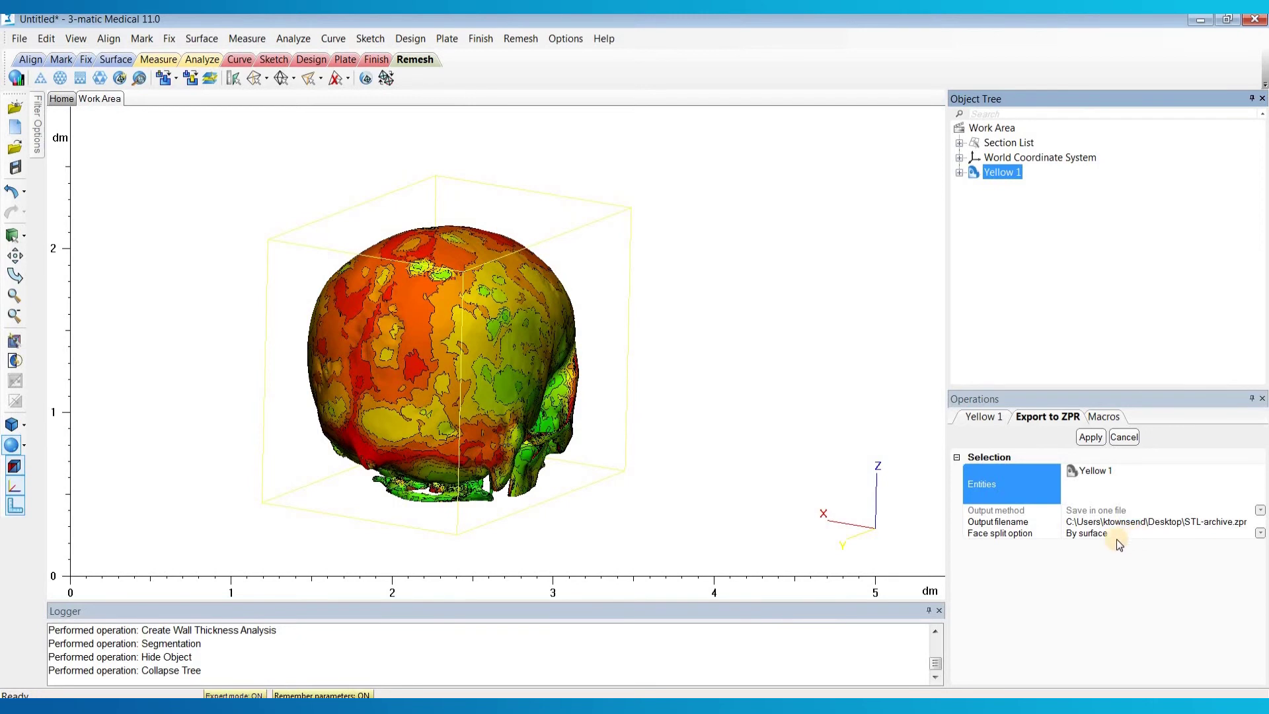
pyautogui.click(420, 296)
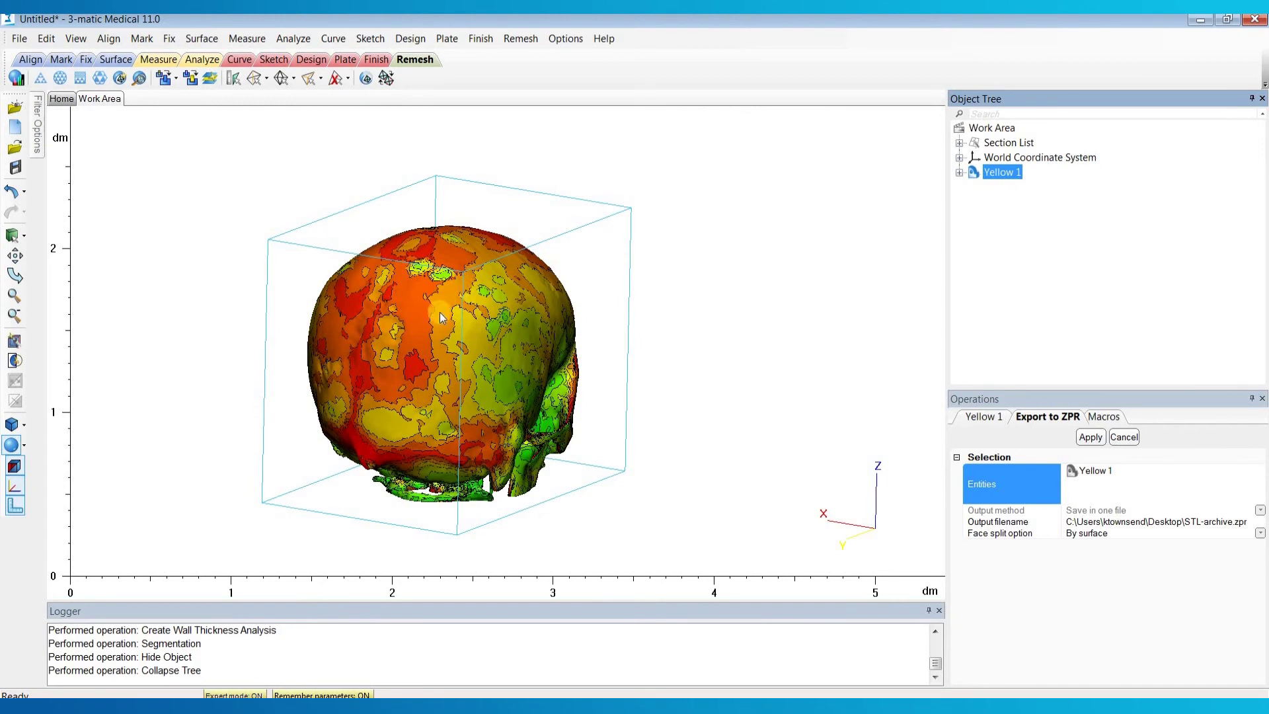
pyautogui.click(1115, 470)
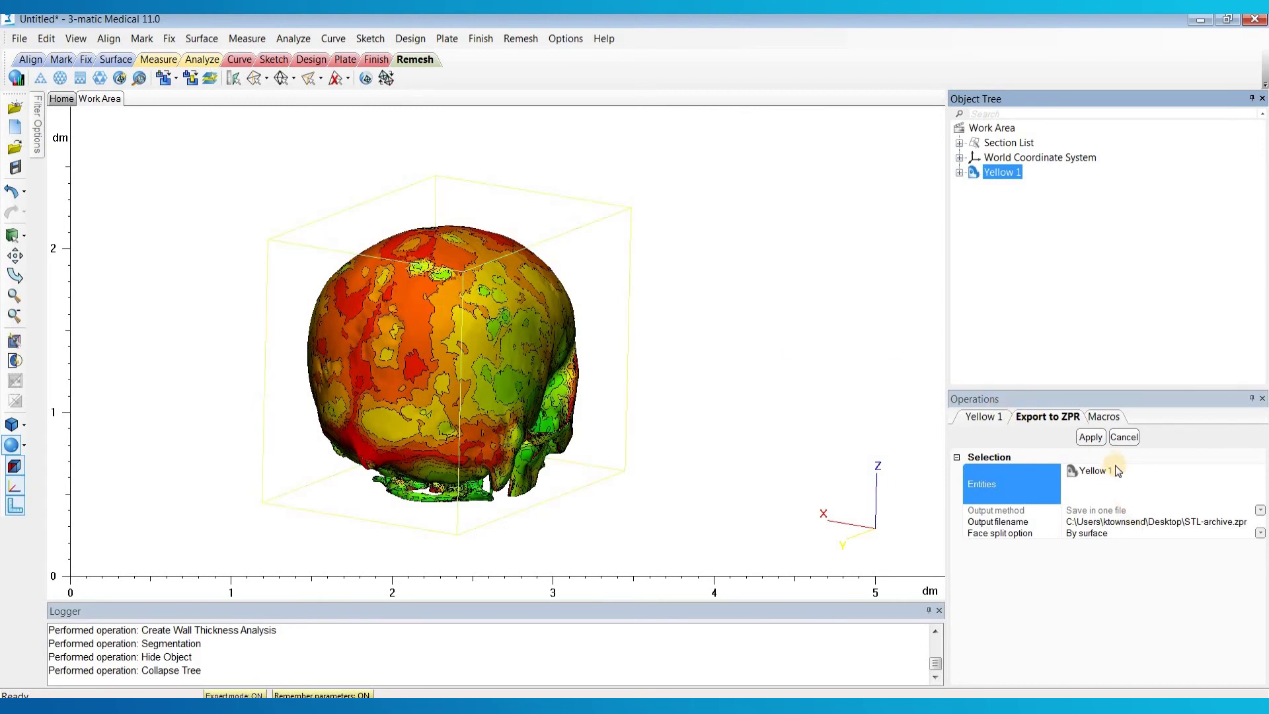
pyautogui.click(1100, 439)
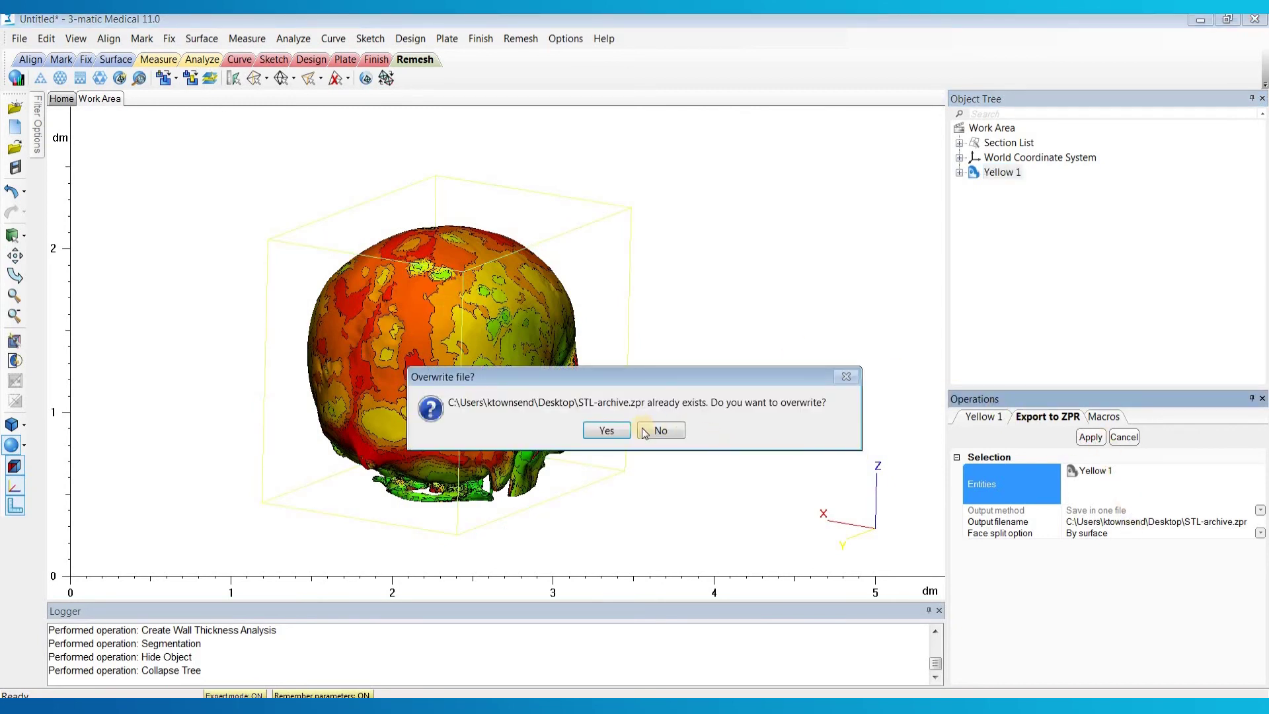
pyautogui.click(643, 431)
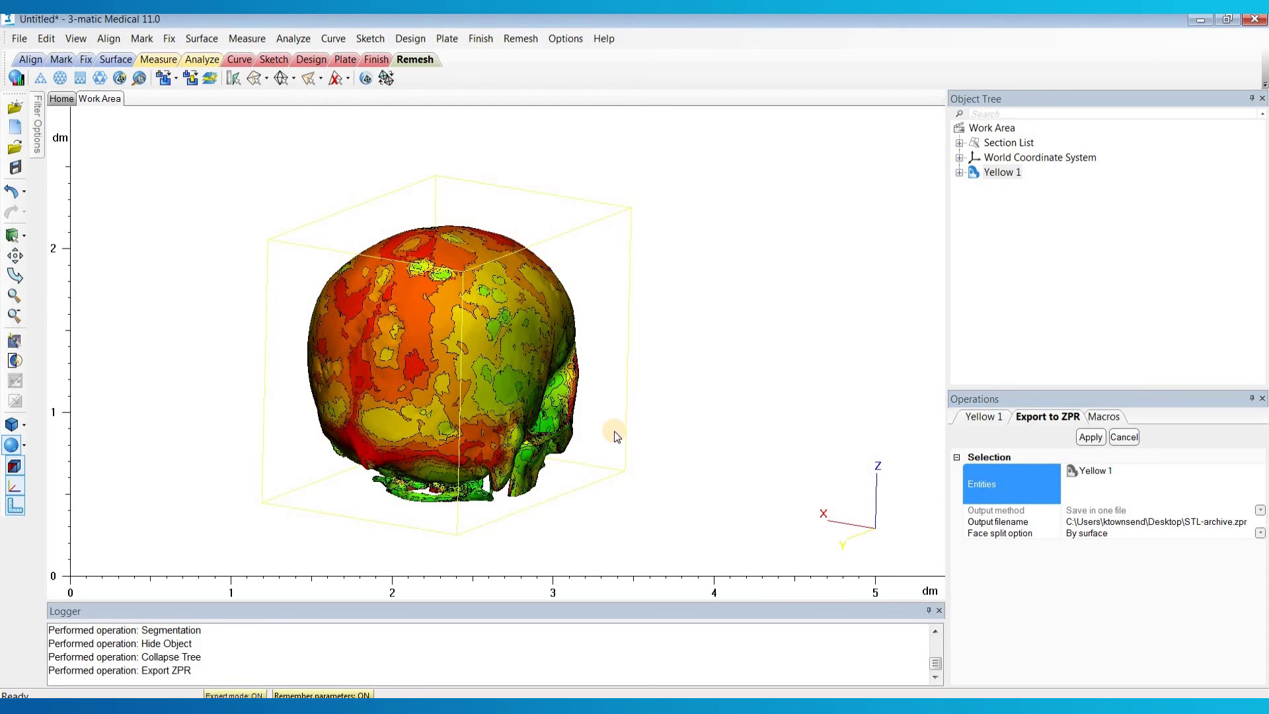